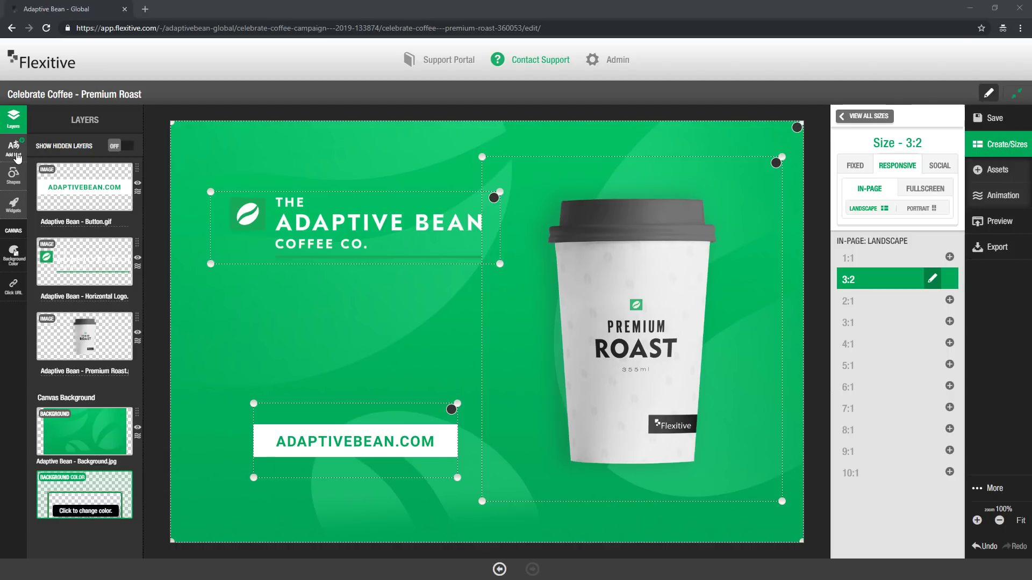
Step: Add a new text box below the logo and switch to Inline formatting
click(14, 150)
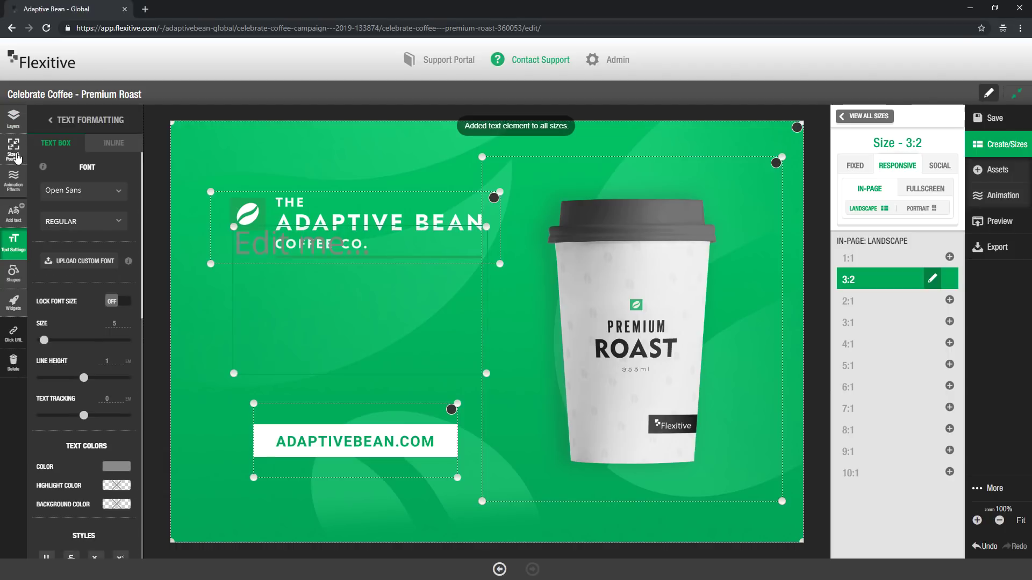
drag(327, 299, 315, 333)
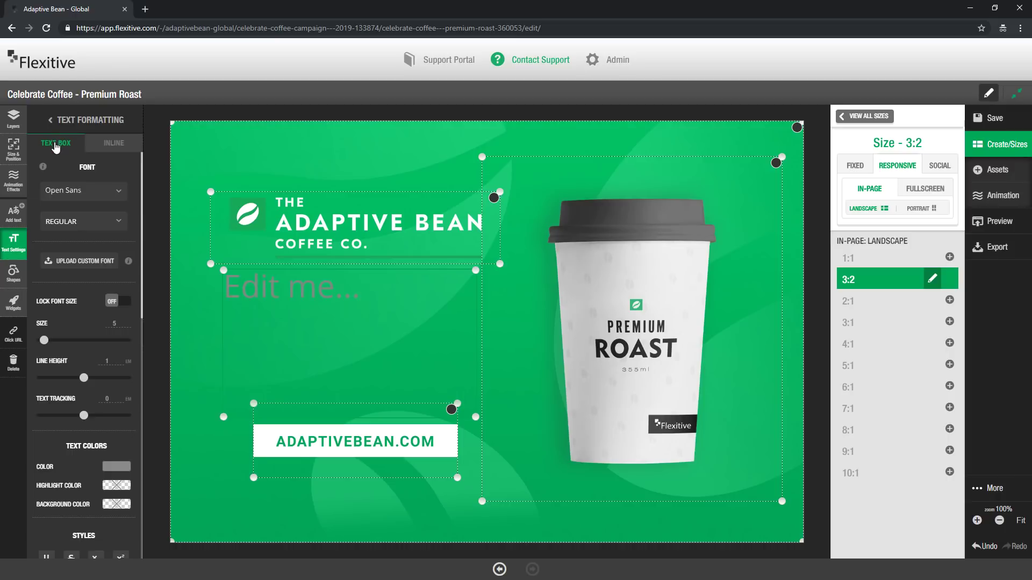
click(113, 143)
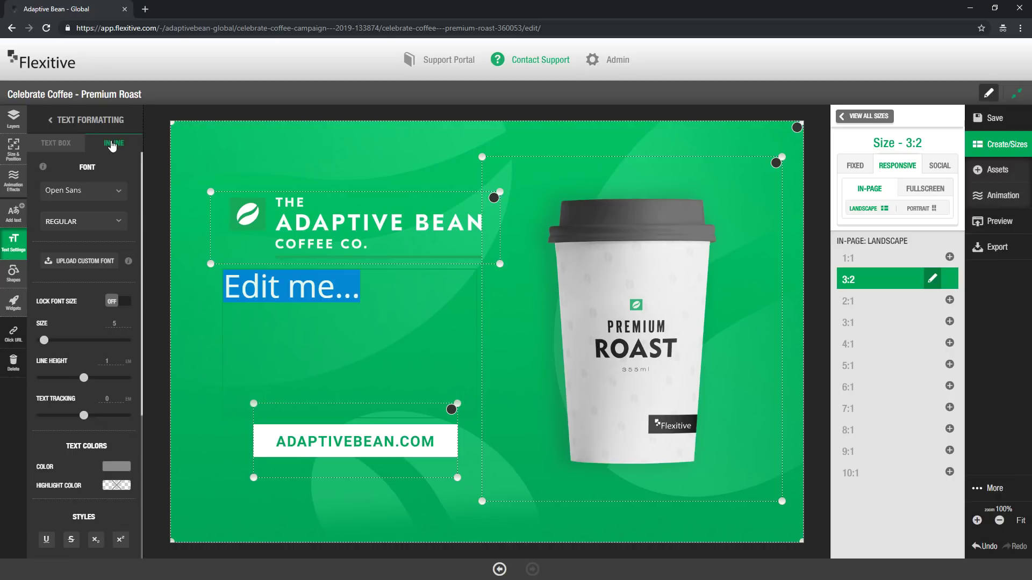
Step: Try selecting the 'Edit' and 'me...' parts of the placeholder text
click(291, 292)
drag(292, 292, 368, 292)
click(276, 293)
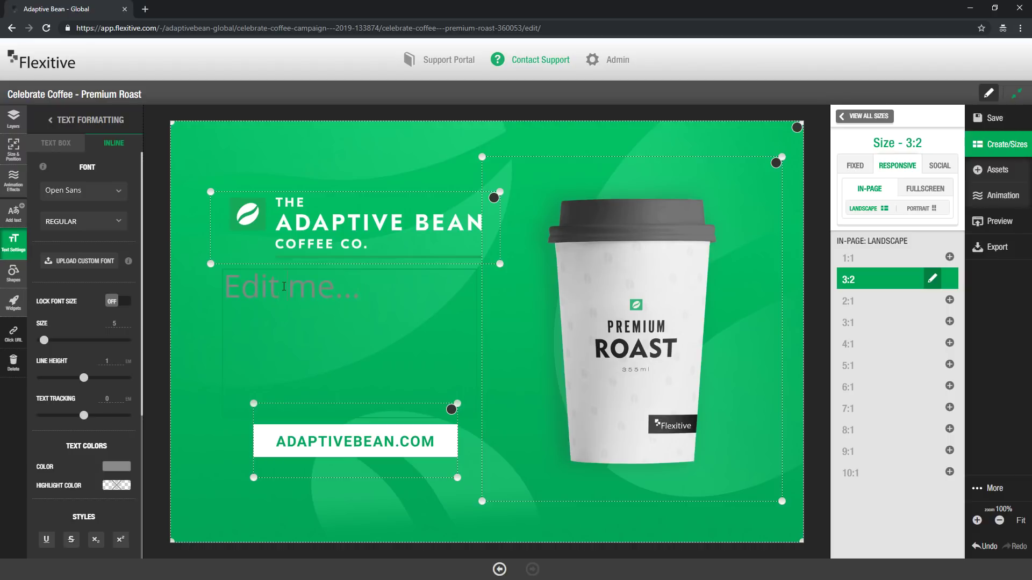
drag(286, 292, 208, 290)
click(260, 298)
drag(289, 286, 362, 284)
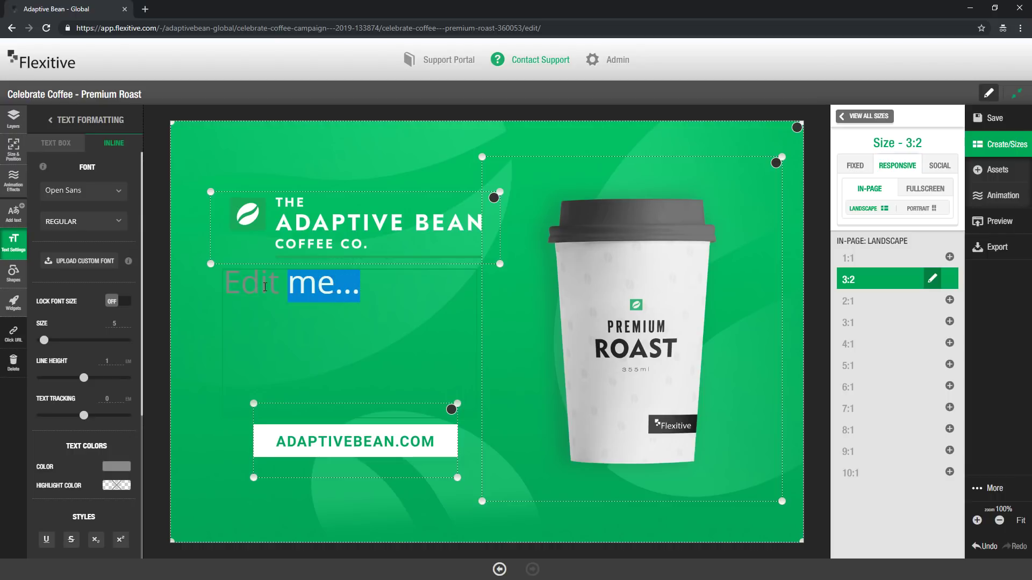
Step: Colour 'me...' black inline, then replace the placeholder with 'Celebrate Coffee'
click(116, 466)
click(225, 410)
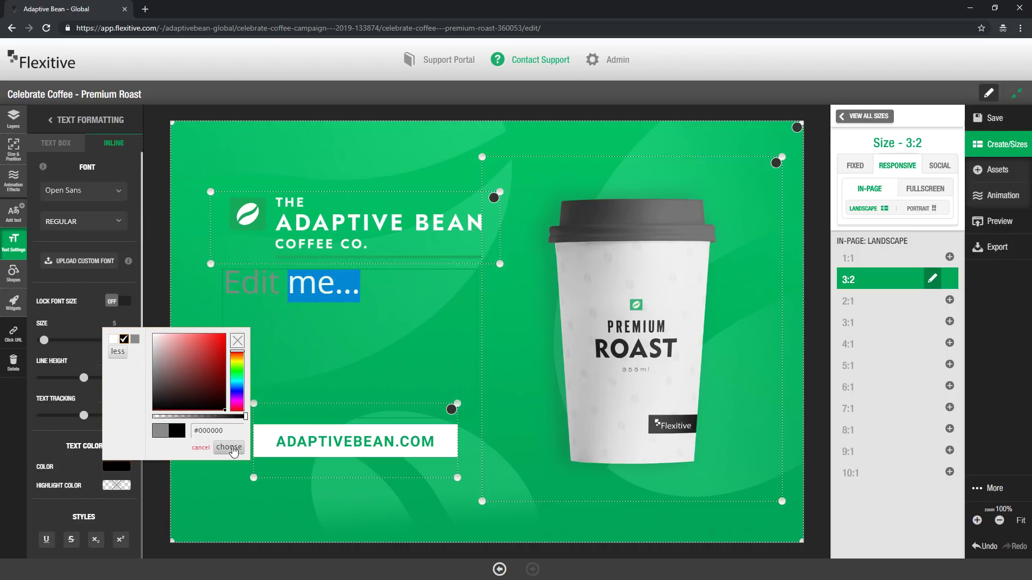
click(233, 448)
click(258, 280)
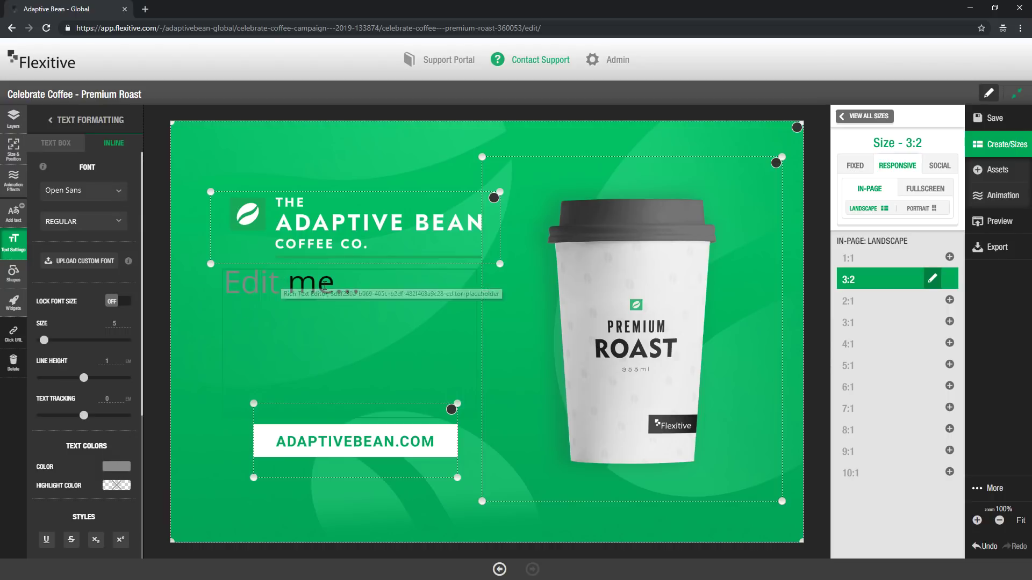
drag(361, 285, 227, 288)
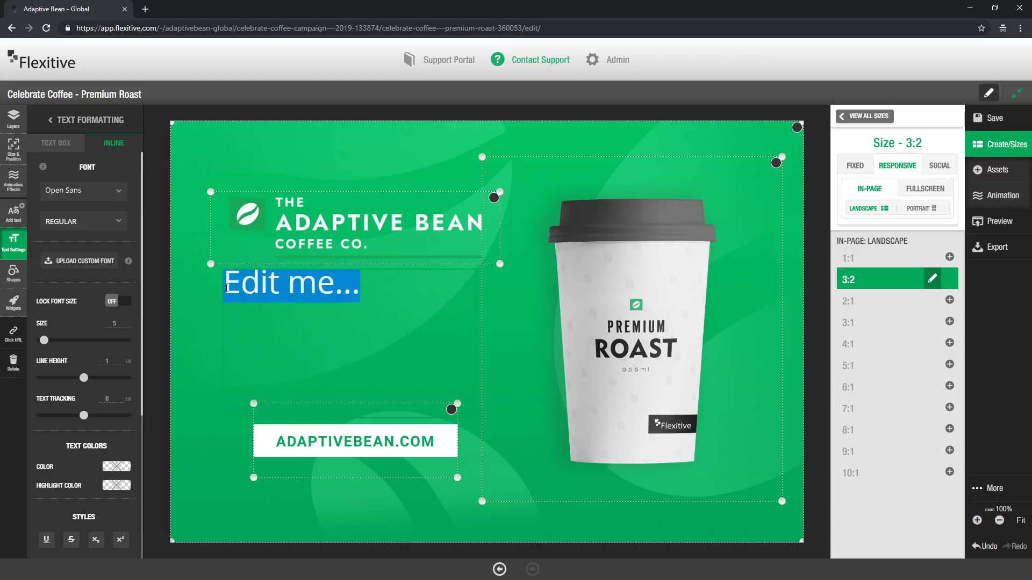
text(Celebrate Coffee)
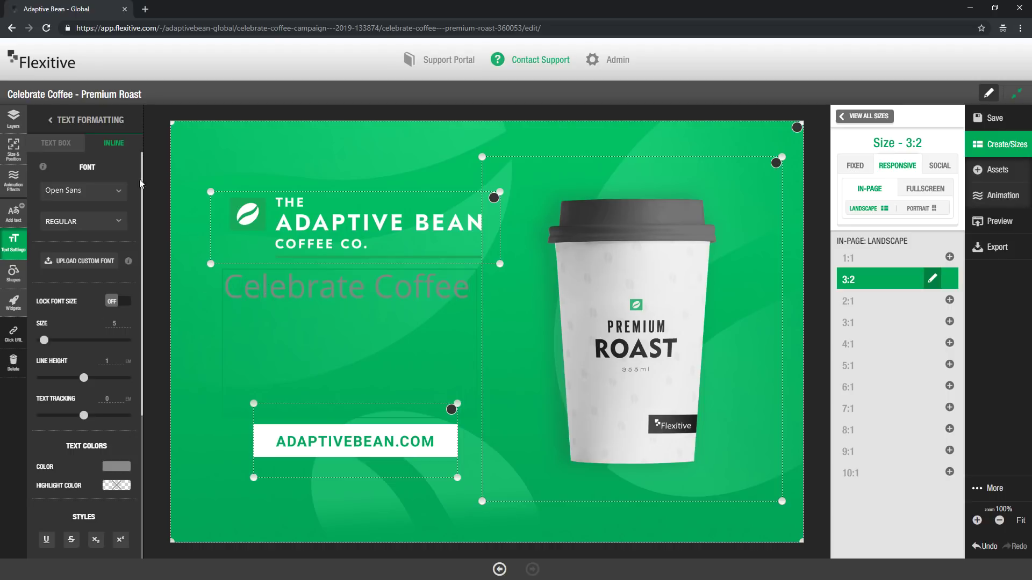
Step: Make the whole headline white (#ffffff) and centre-aligned
click(74, 145)
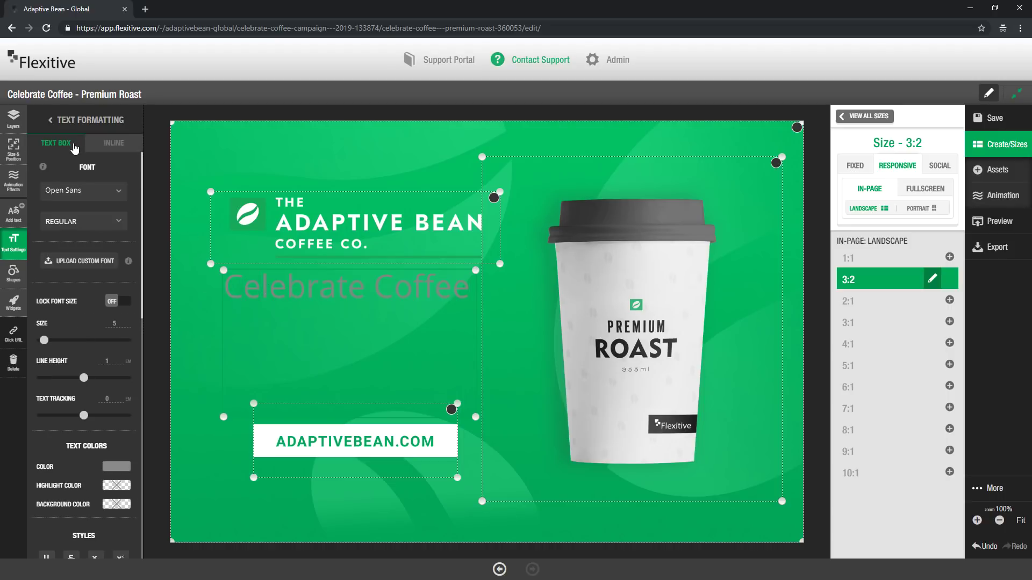
click(115, 466)
click(113, 339)
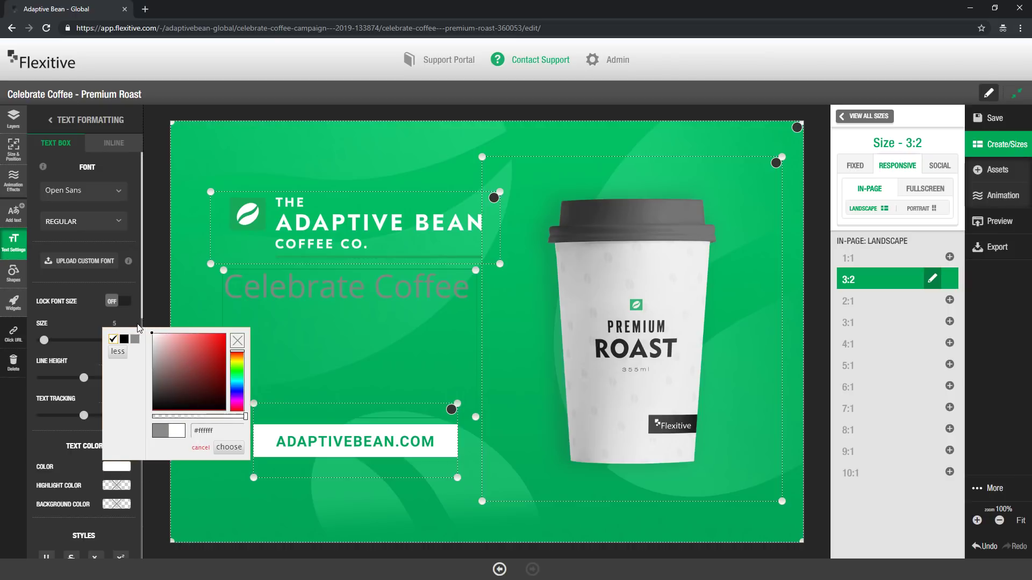
click(229, 447)
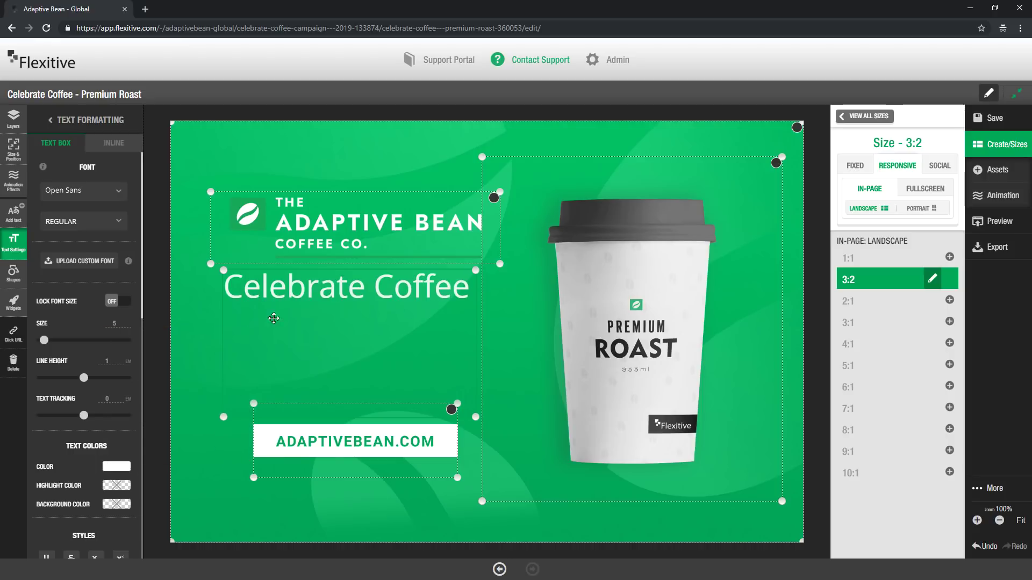
scroll(84, 362, down, 5)
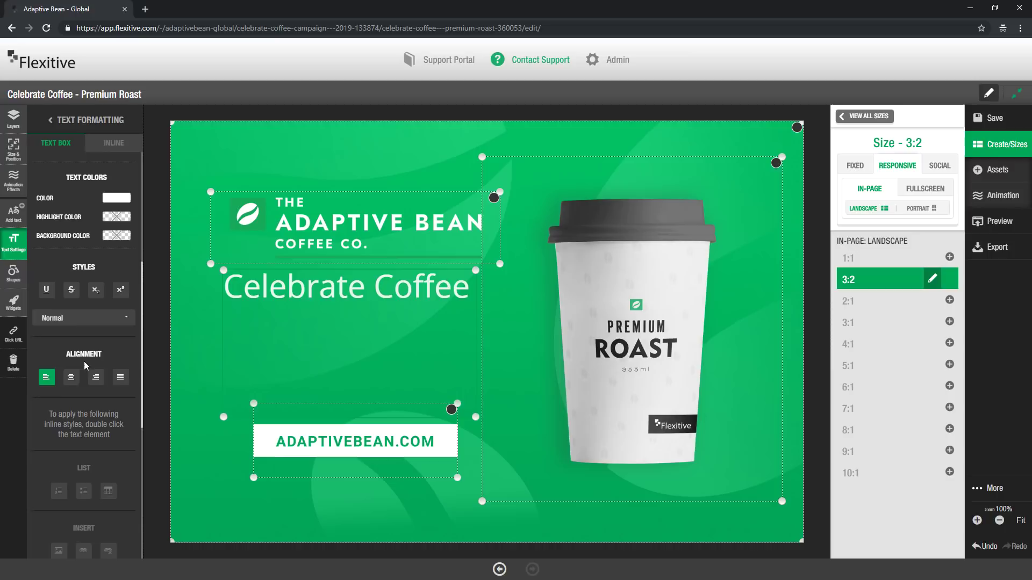
click(72, 379)
scroll(81, 331, up, 5)
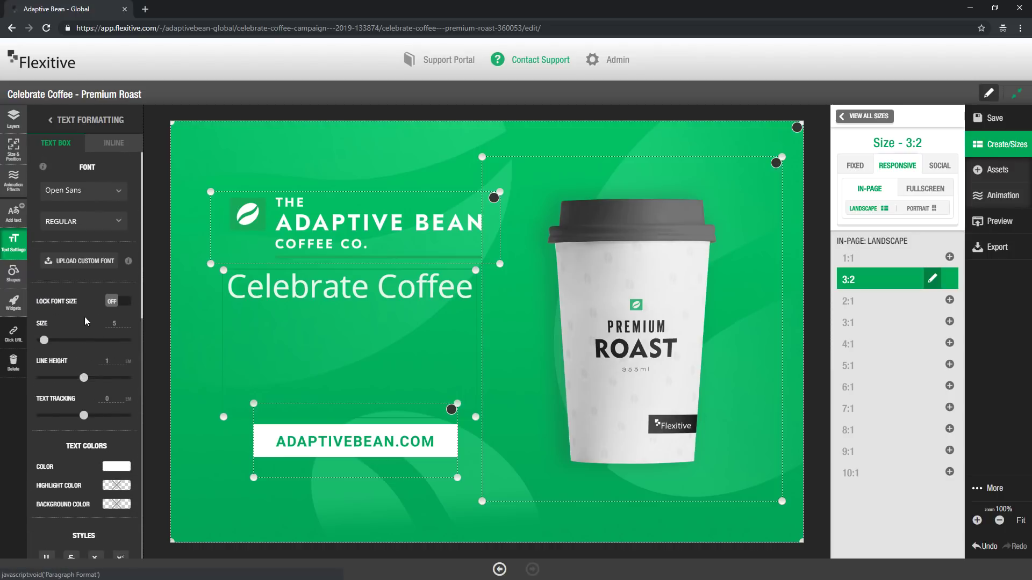
Step: Set the headline font to Roboto at Light 300 weight
click(95, 193)
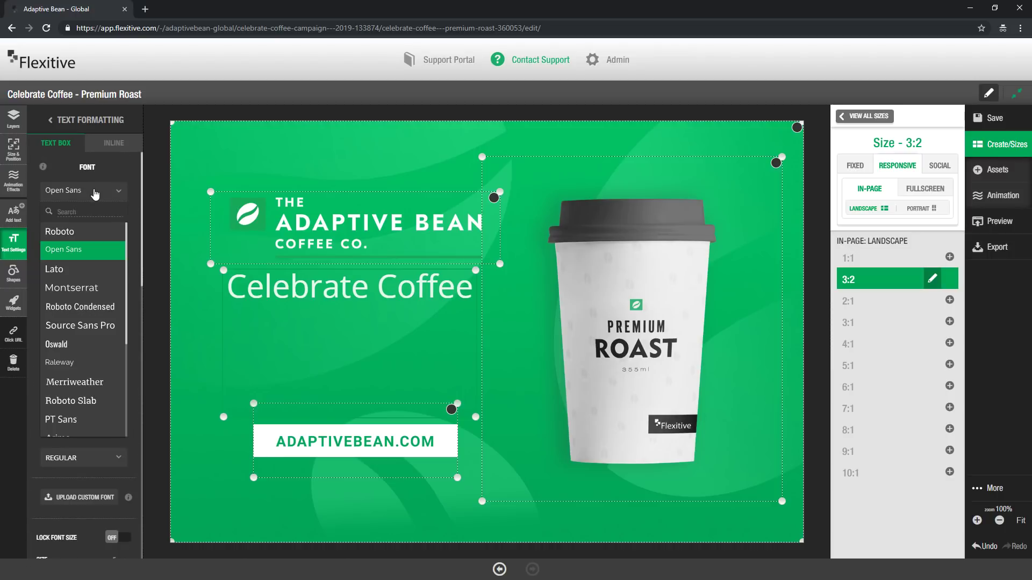
click(89, 232)
click(95, 222)
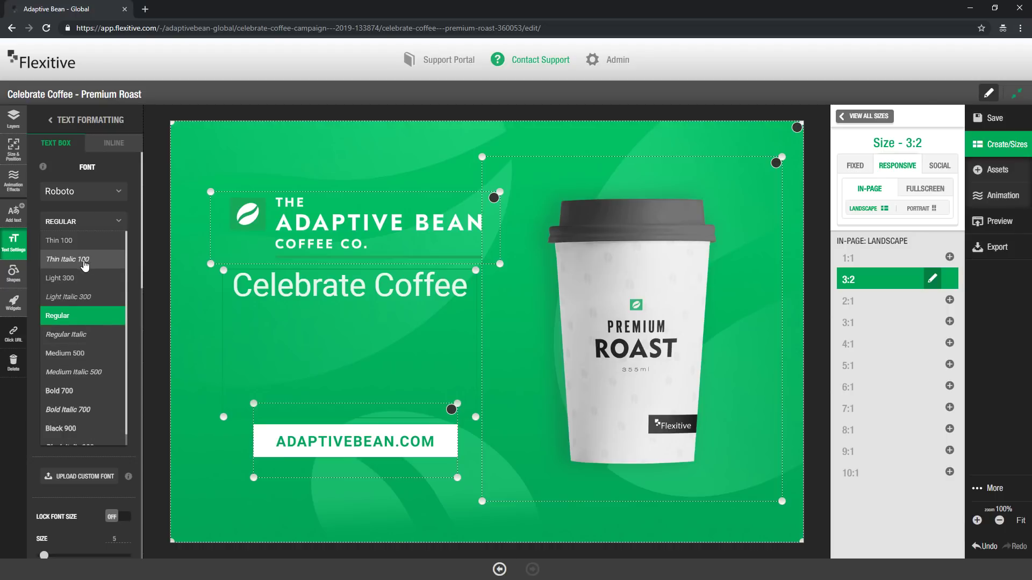
click(88, 278)
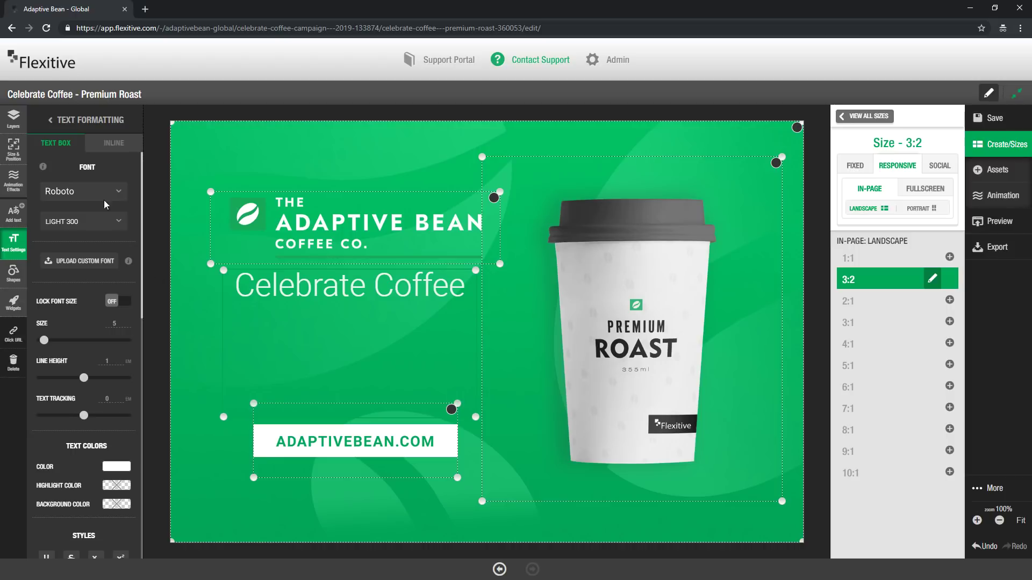
Step: Narrow the headline box so Celebrate Coffee wraps to two lines, then enlarge it
click(149, 151)
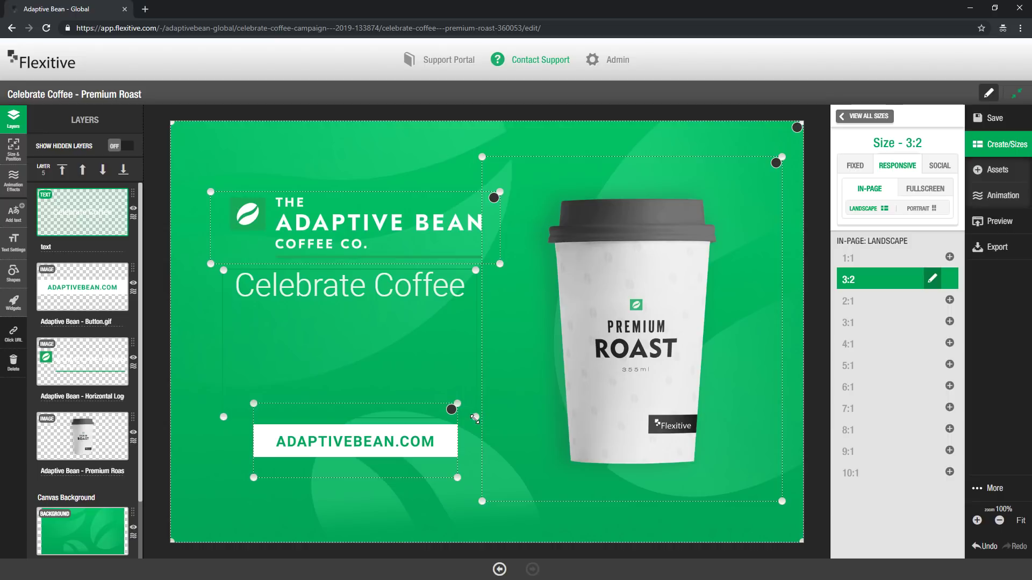
drag(475, 419, 370, 335)
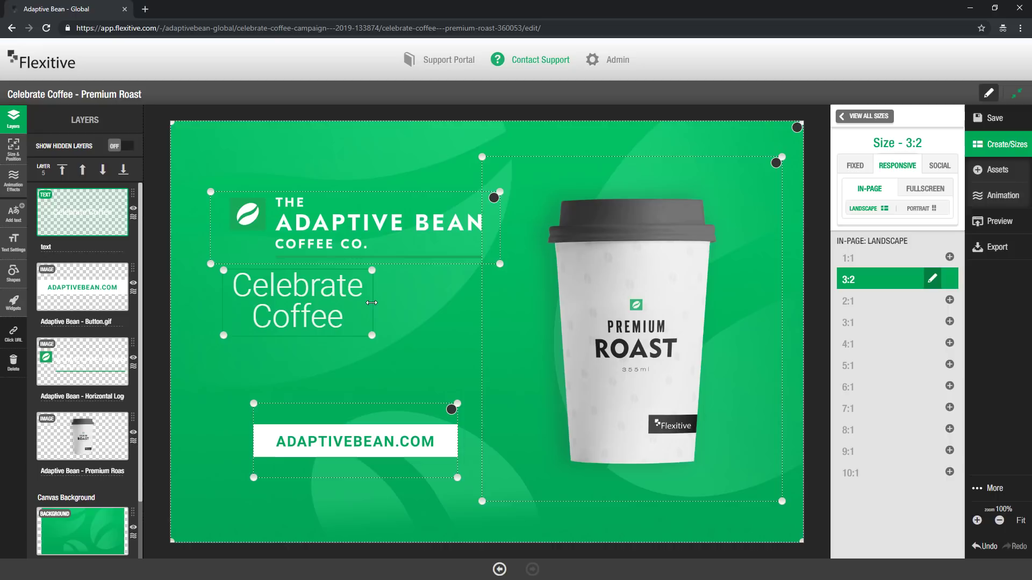
drag(371, 302, 438, 329)
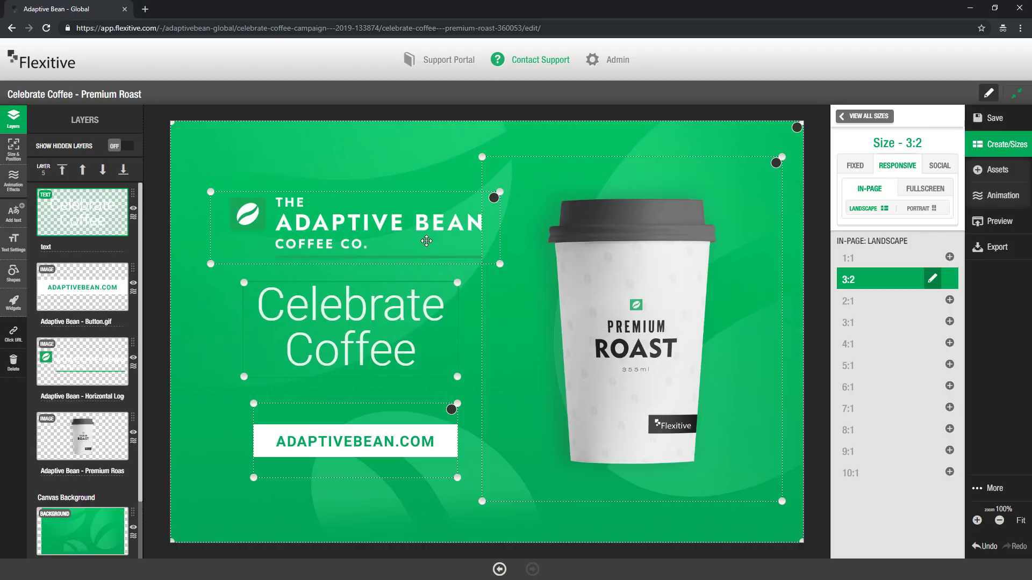
Step: Horizontally centre the logo, headline and ADAPTIVEBEAN.COM button against each other
shift+click(429, 260)
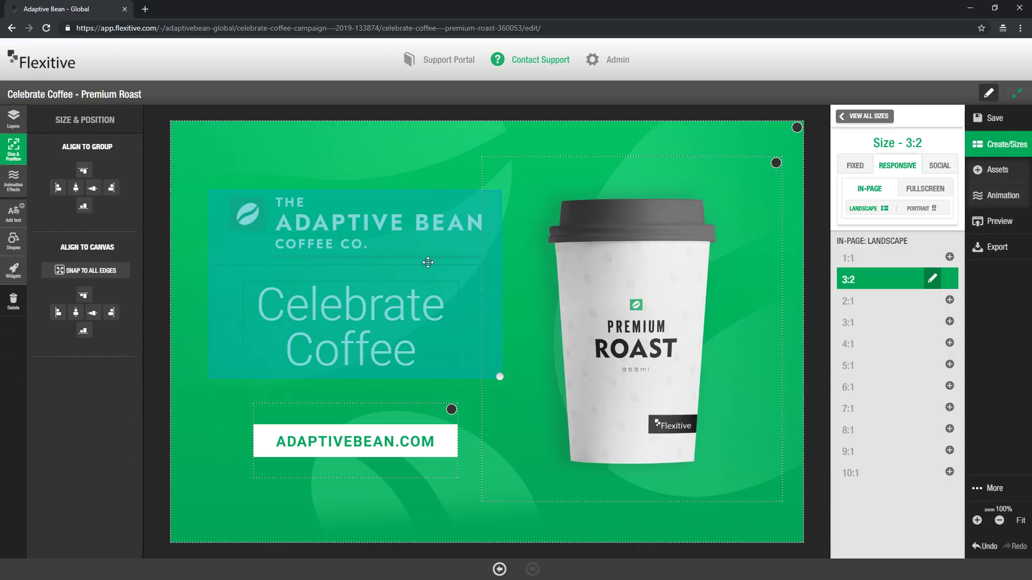
shift+click(353, 449)
click(78, 192)
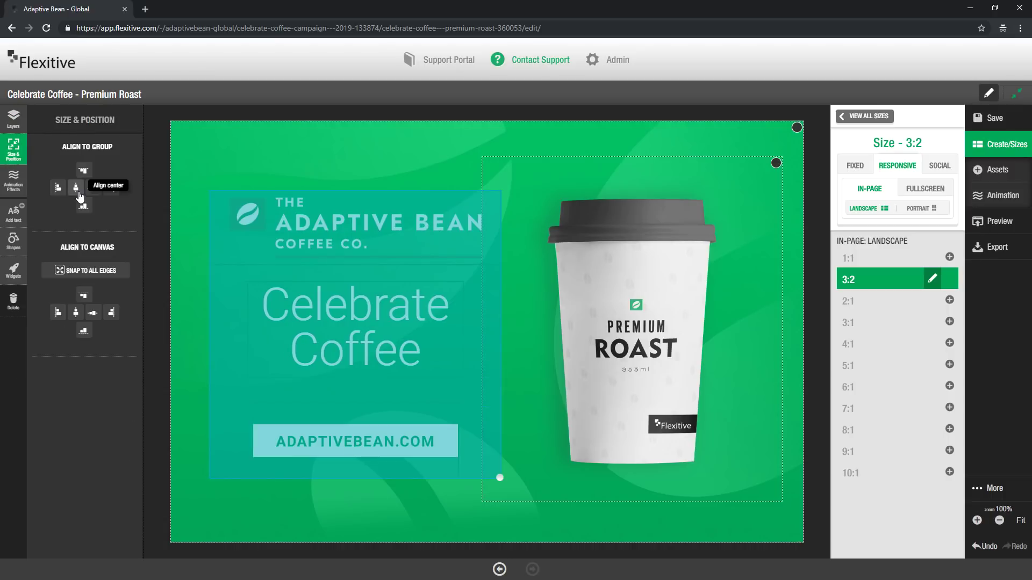
click(151, 208)
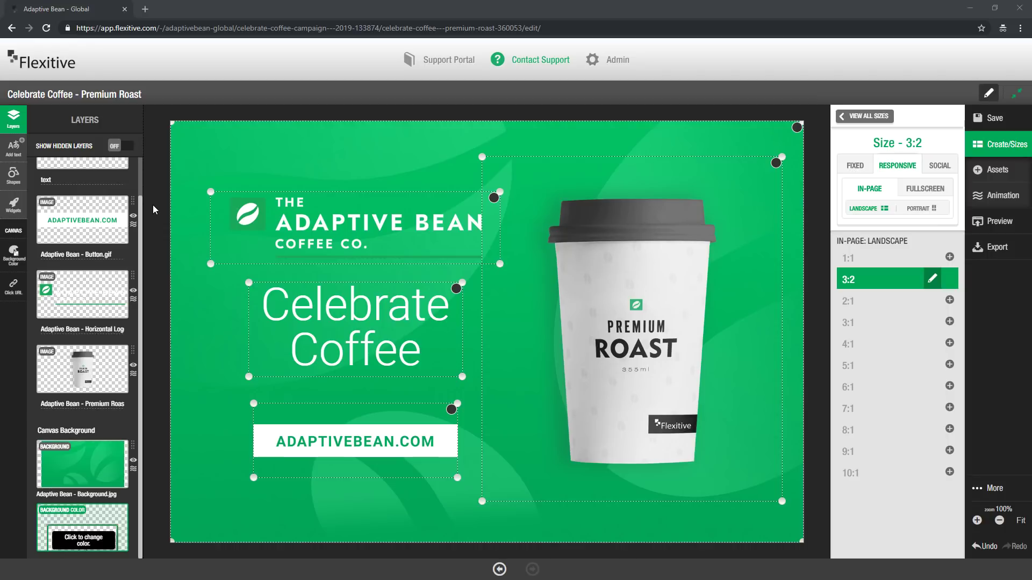
Step: Upload Frutiger Bold.woff as a custom font for the Celebrate Coffee headline
click(395, 271)
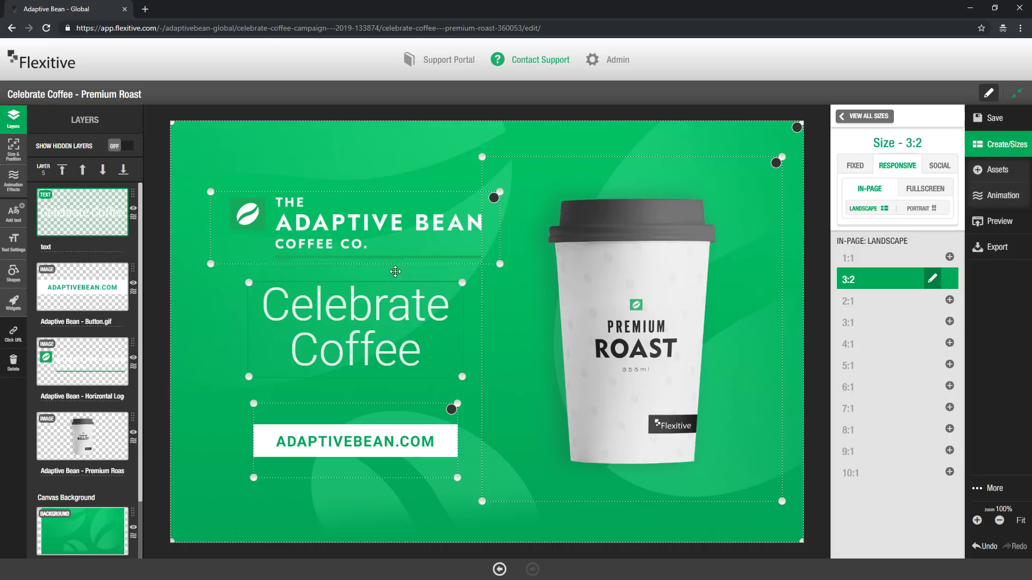
click(17, 242)
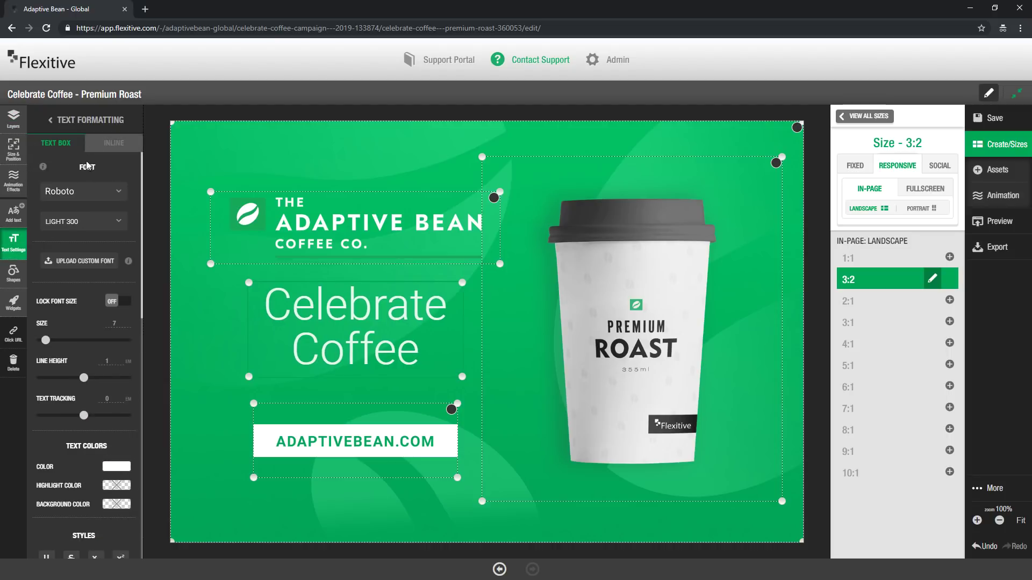
click(102, 267)
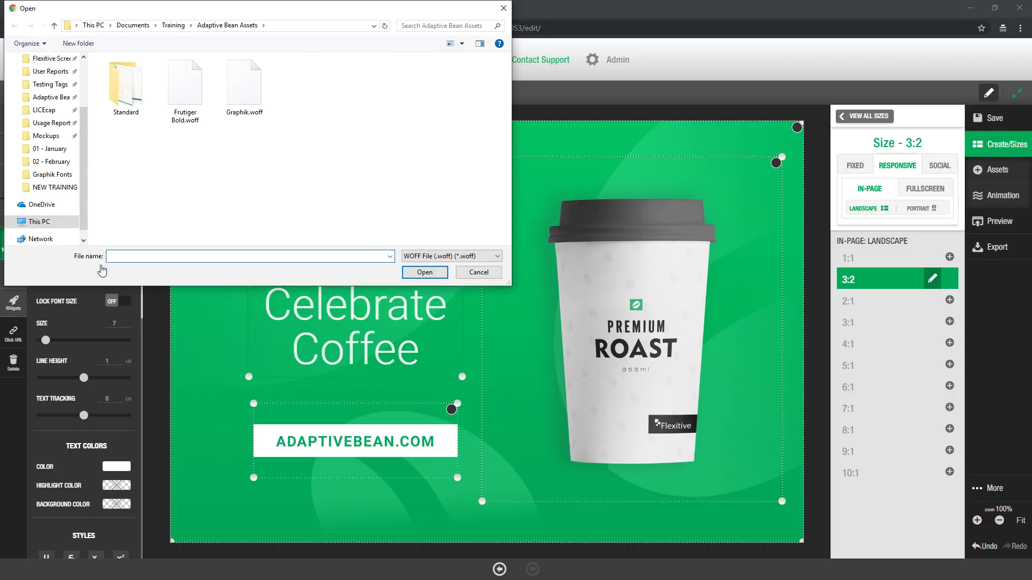
click(195, 86)
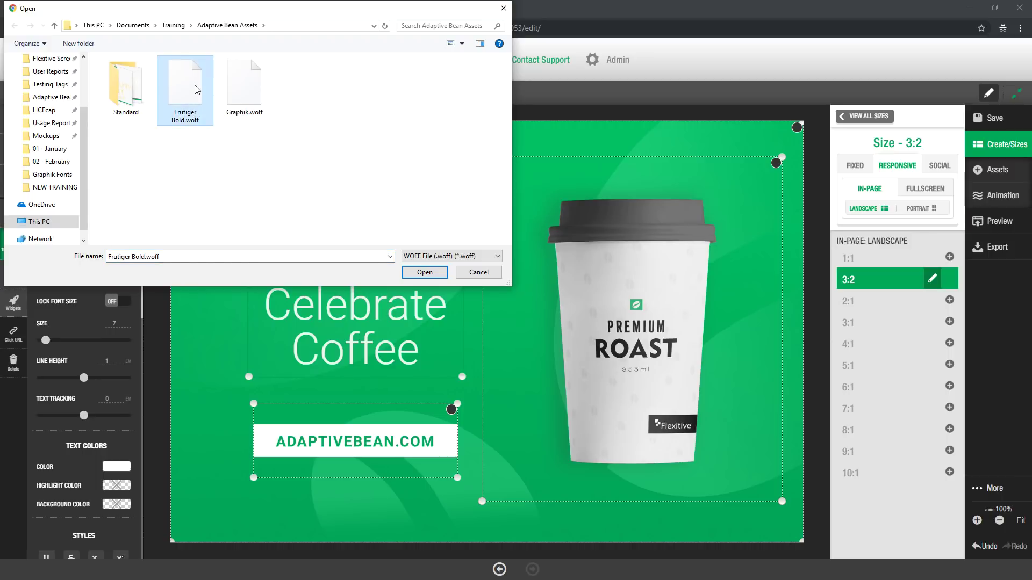
double_click(195, 86)
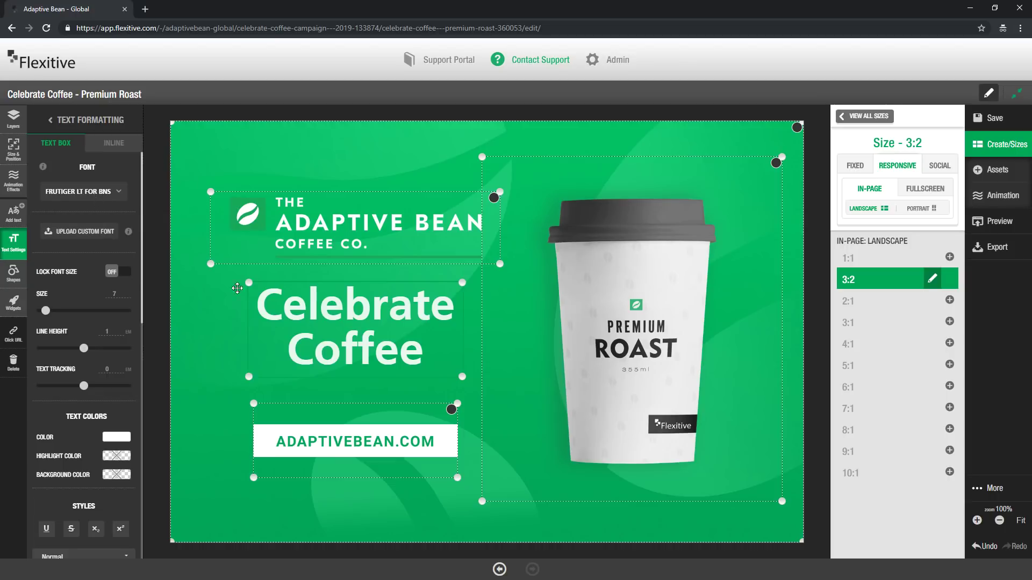
Step: Switch the headline font from Frutiger Bold back to Roboto Light 300
click(113, 195)
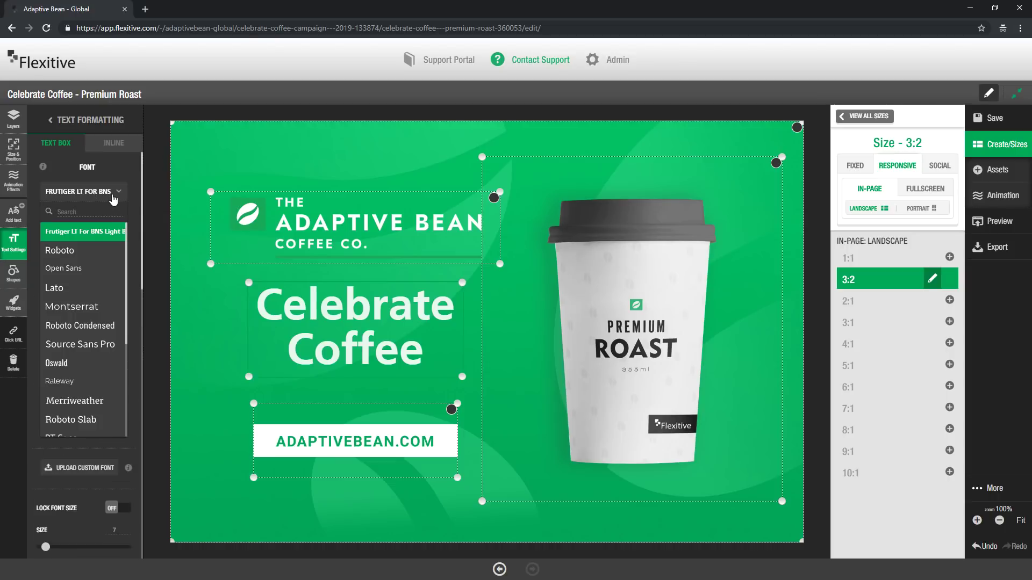
click(109, 197)
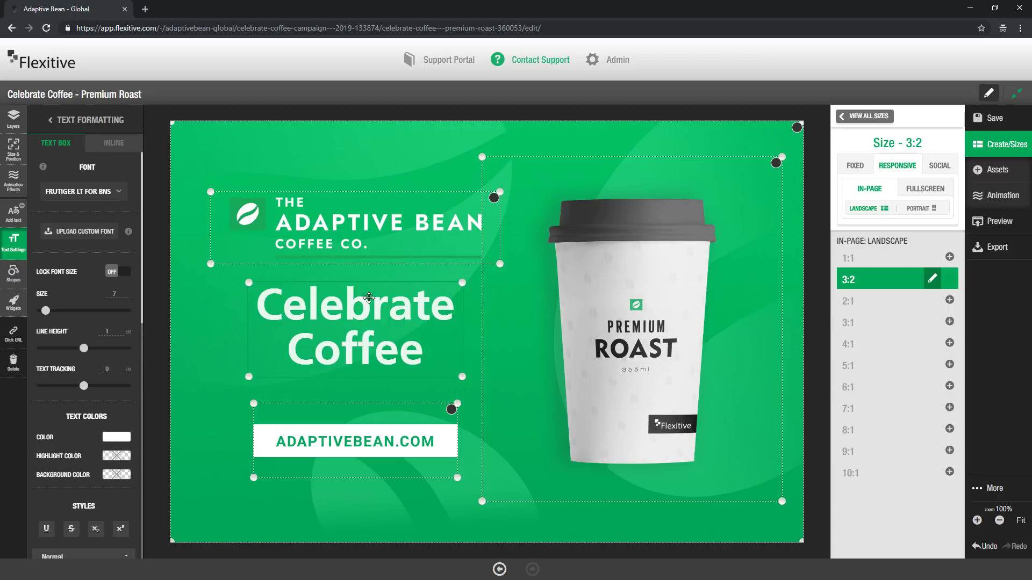
click(114, 193)
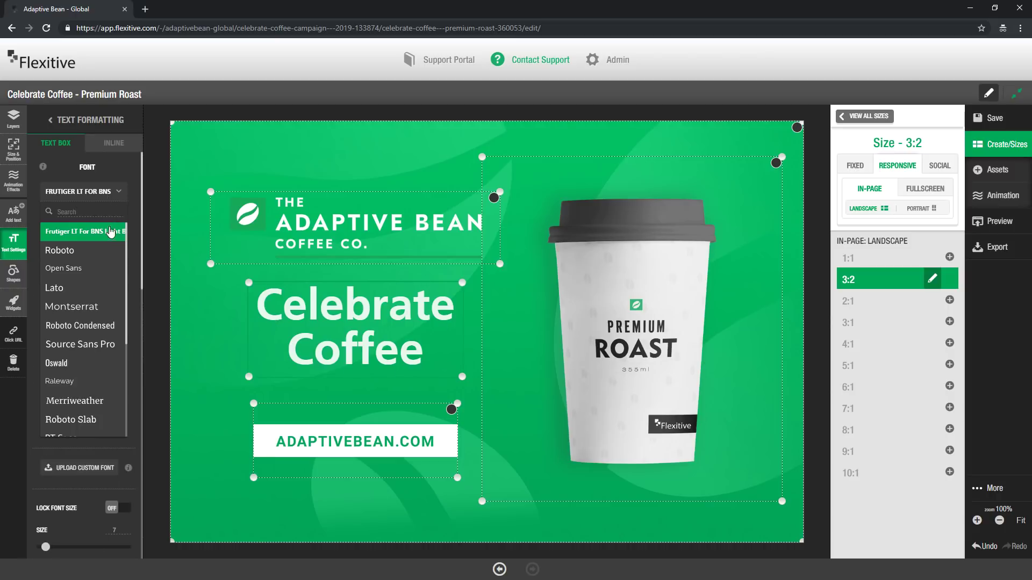
click(102, 249)
click(92, 222)
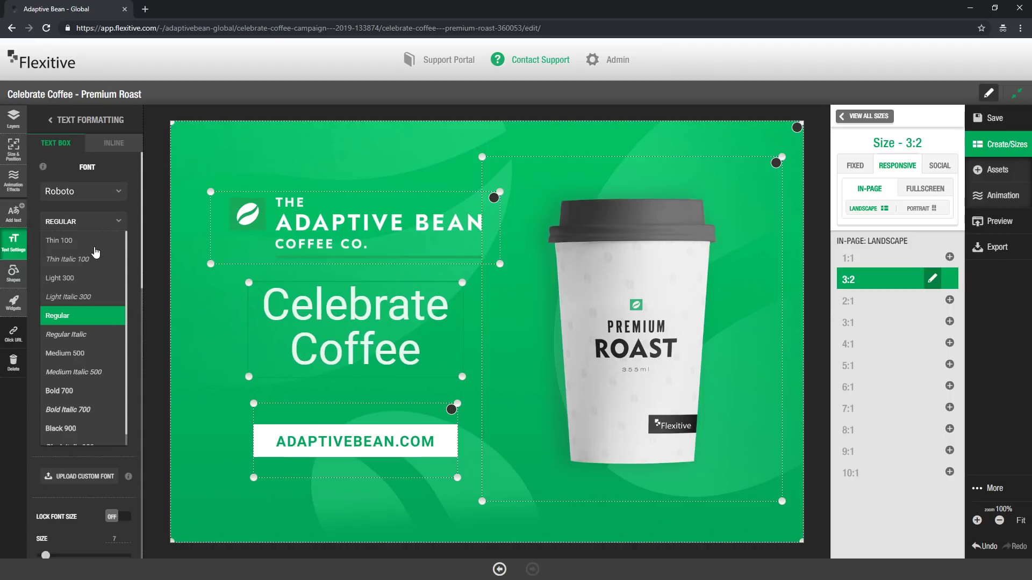
click(89, 278)
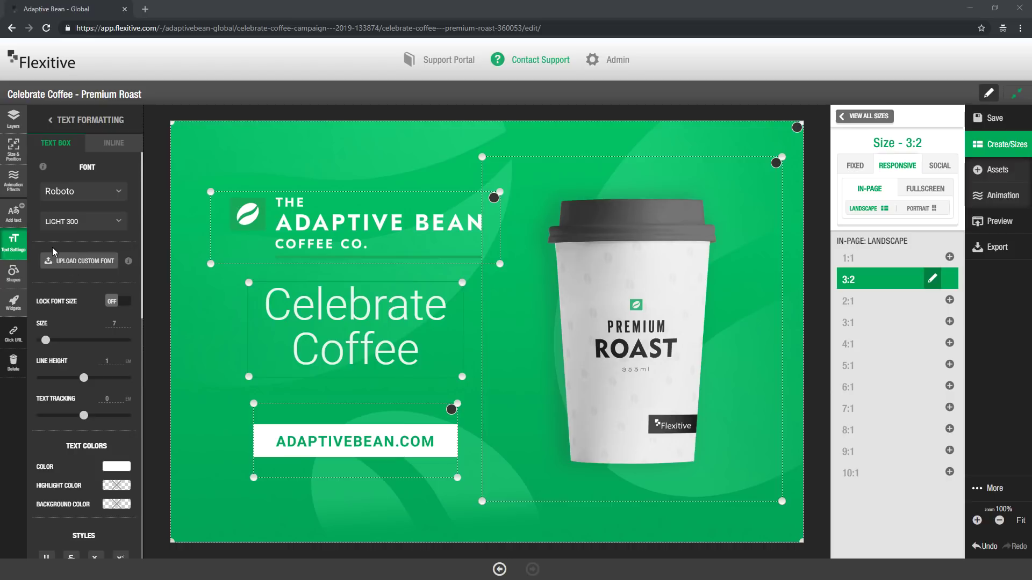
Step: Set the headline's Text Wrap to Don't Wrap and resize its box
scroll(70, 273, down, 1)
scroll(70, 272, down, 7)
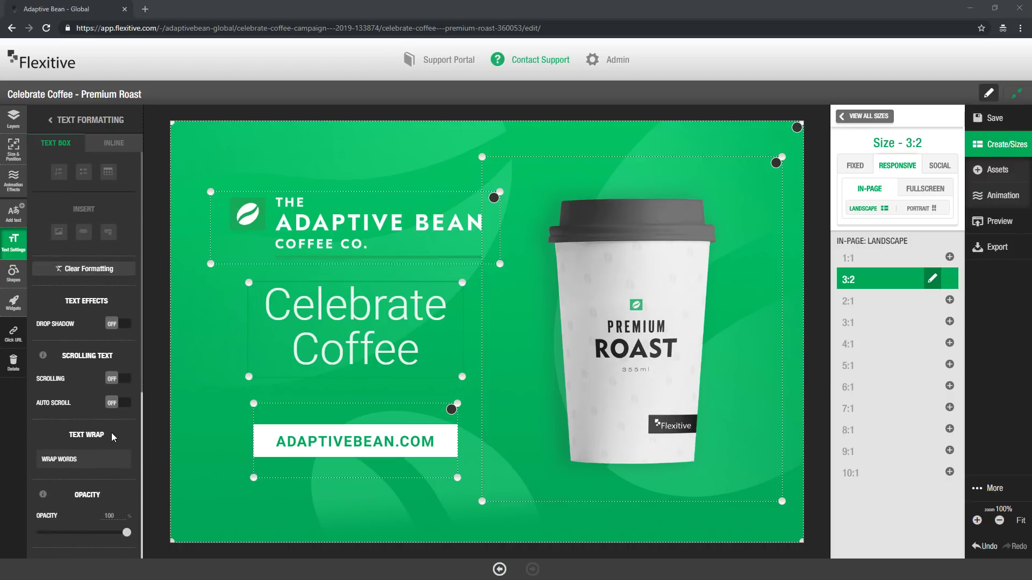
click(119, 465)
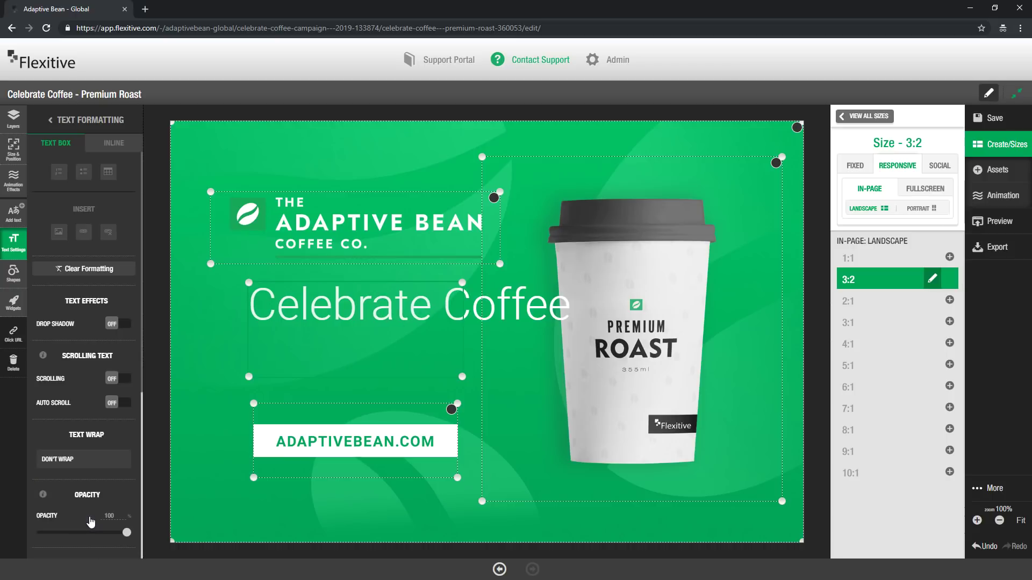
click(91, 520)
drag(461, 376, 471, 356)
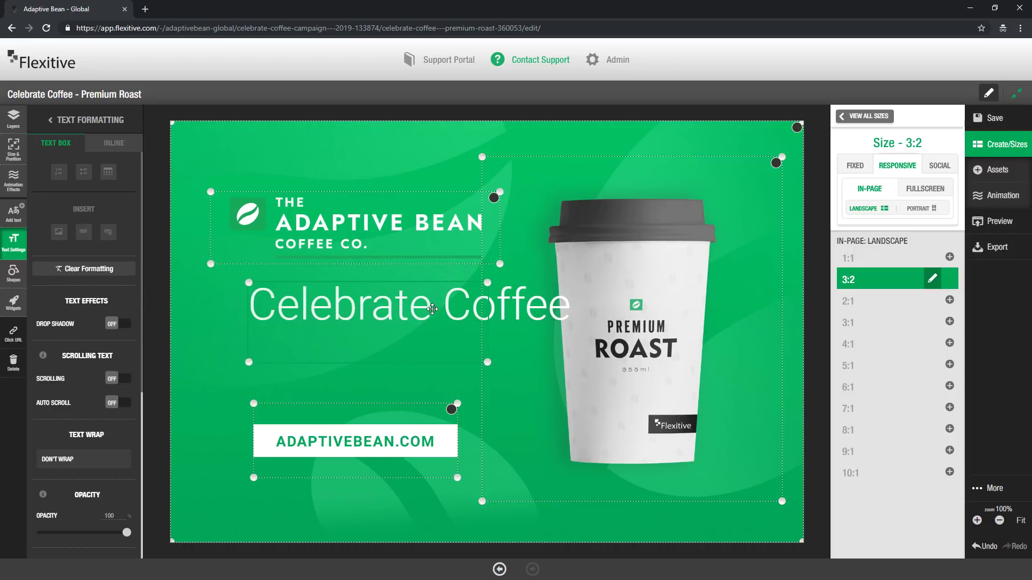
click(112, 144)
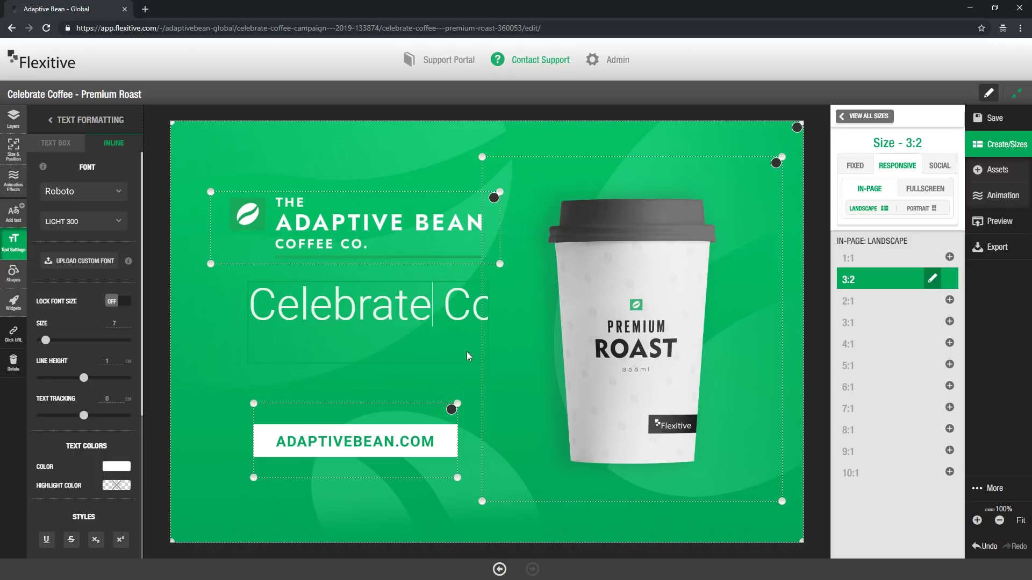
key(Return)
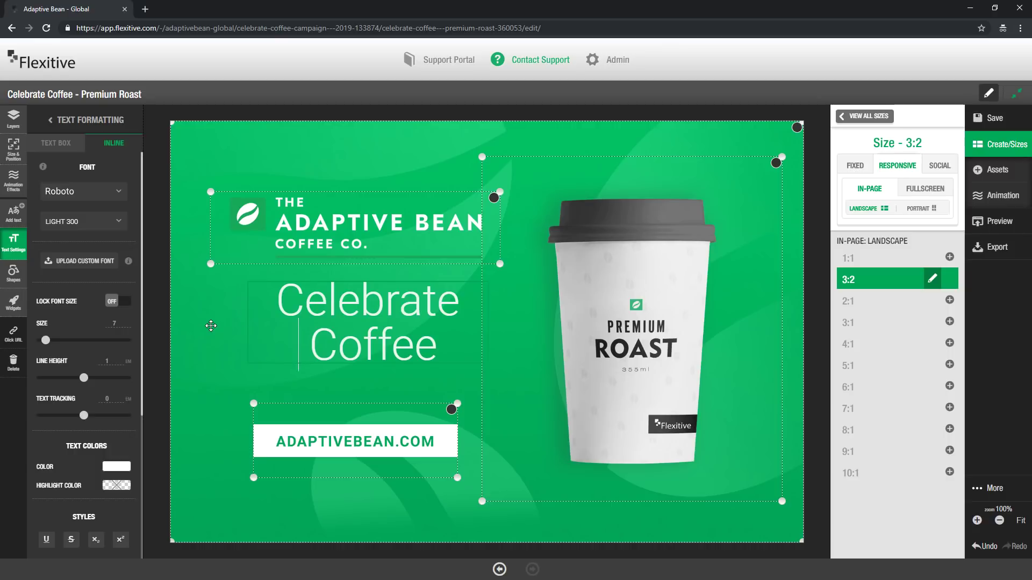
key(BackSpace)
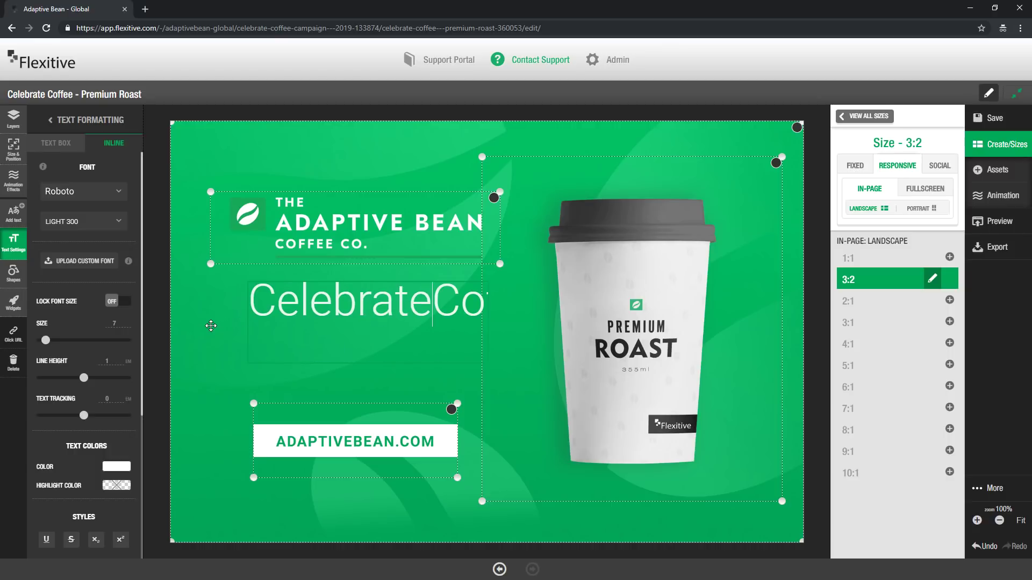
Step: Set Text Wrap to Wrap Letters and narrow the box so it reads Celebrate / Coffee
click(57, 143)
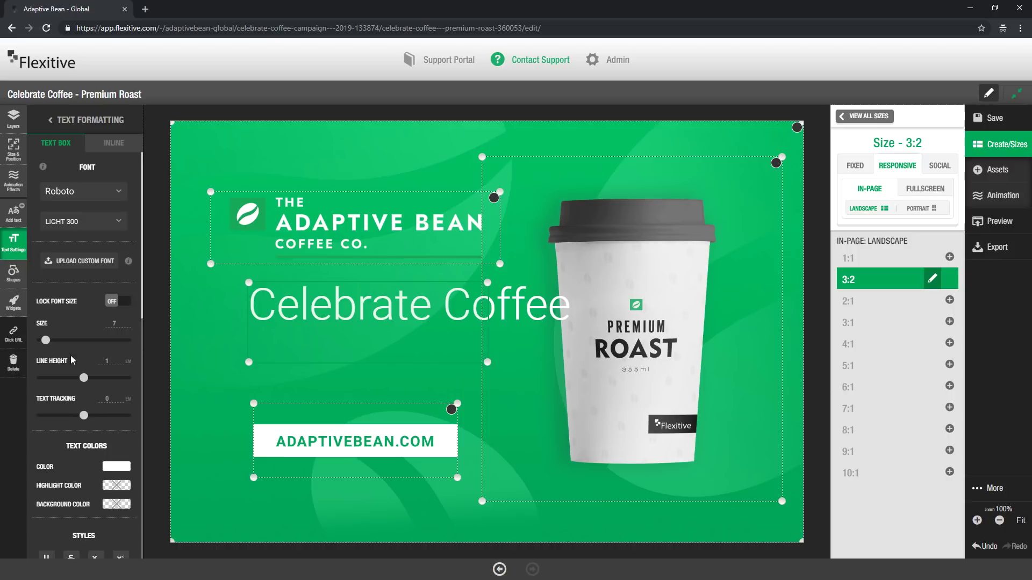
scroll(95, 420, down, 10)
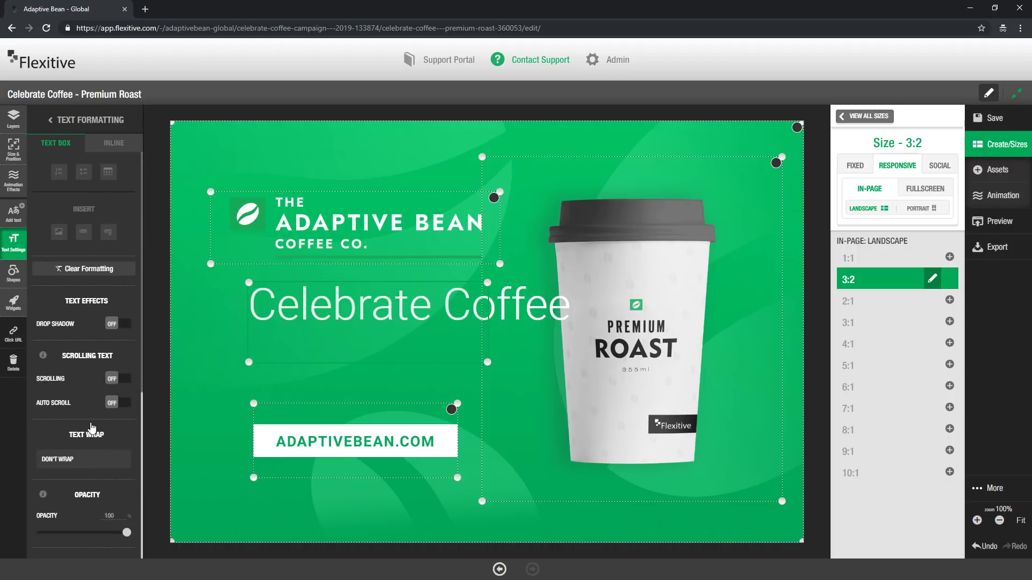
click(72, 461)
click(79, 500)
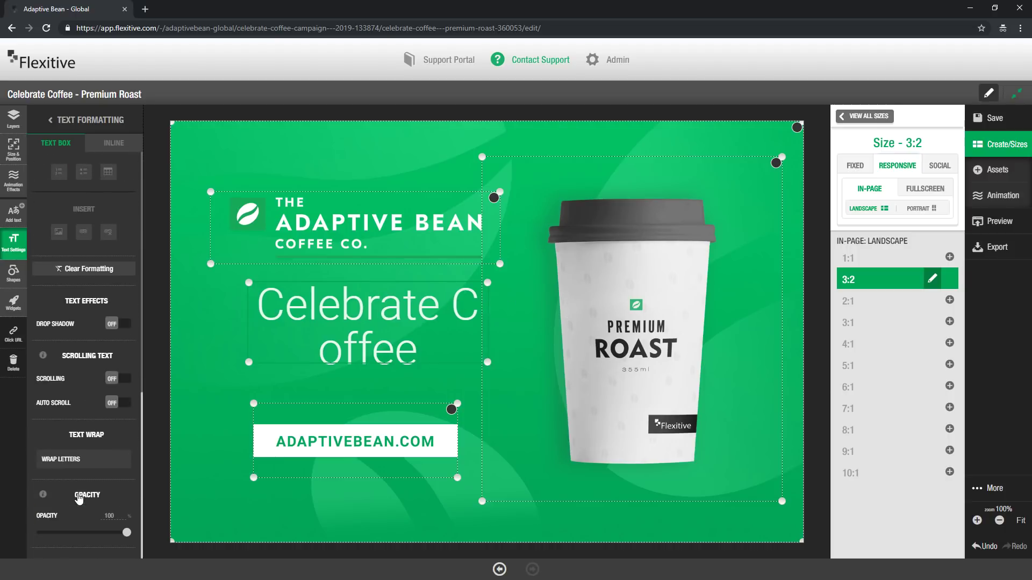
mouse_move(488, 363)
mouse_down()
mouse_move(352, 370)
mouse_move(527, 357)
mouse_move(605, 368)
mouse_move(469, 370)
mouse_up()
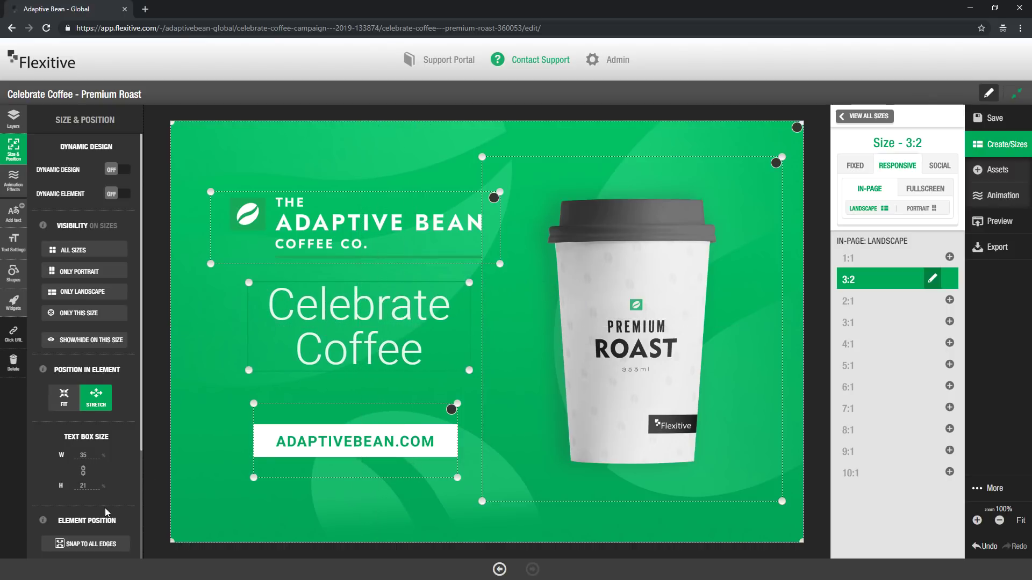
Step: Go back to Text Settings and bring up the Text Wrap options again
scroll(84, 407, down, 1)
scroll(84, 407, down, 1)
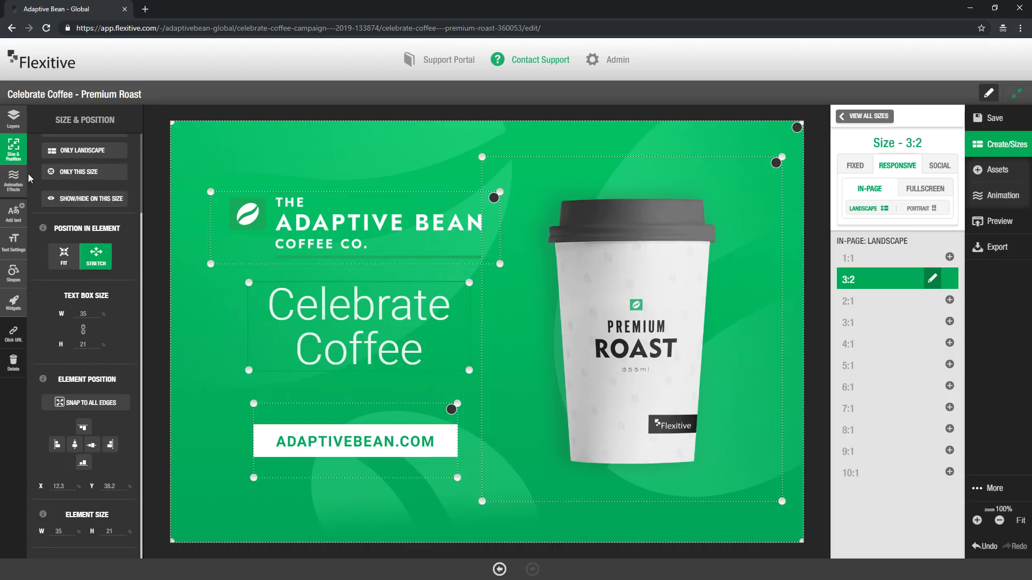
click(12, 240)
scroll(91, 462, down, 10)
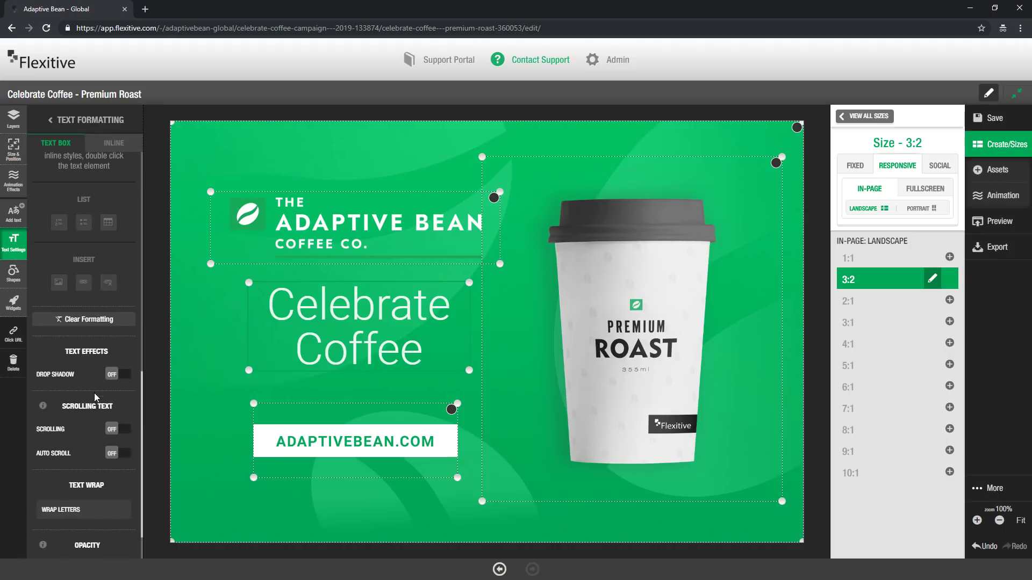
click(93, 461)
Step: Set the headline's Text Wrap to Wrap Words
click(97, 475)
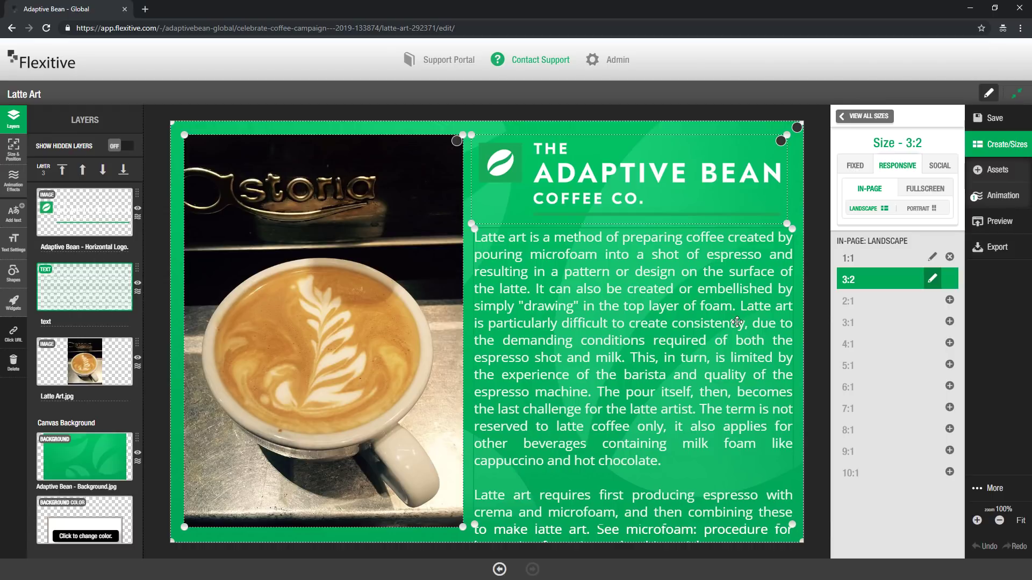
Step: Turn on Scrolling under Scrolling Text for the Latte Art paragraph
click(19, 249)
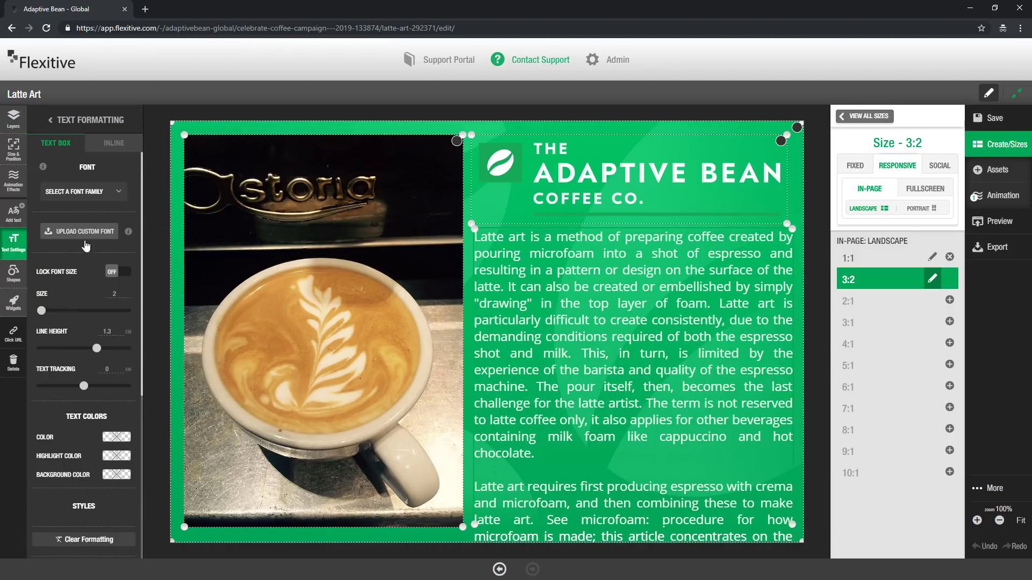
scroll(76, 253, down, 10)
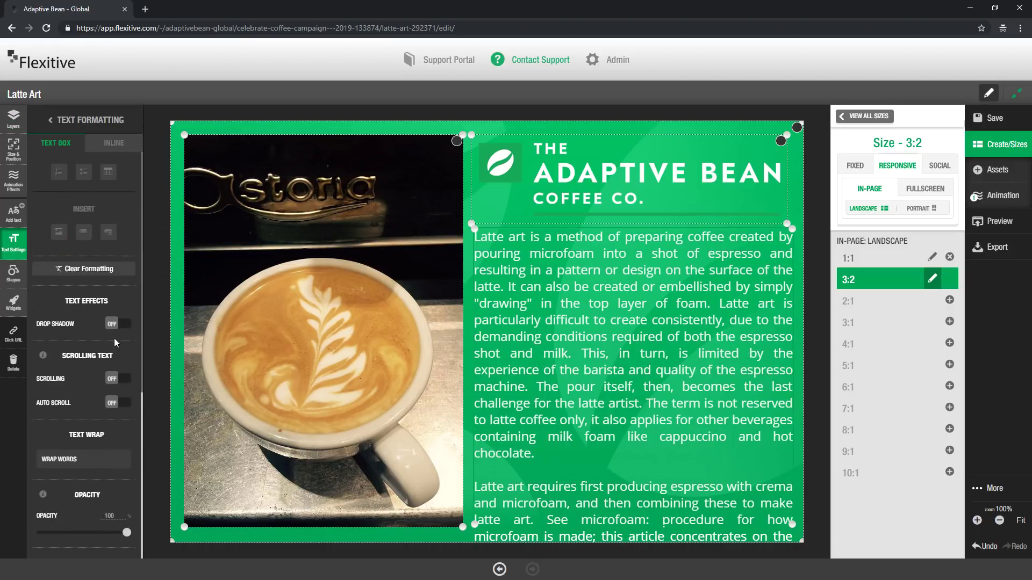
click(123, 379)
Step: Test scrolling inside the paragraph box, then return to its box settings
double_click(596, 361)
scroll(598, 359, down, 10)
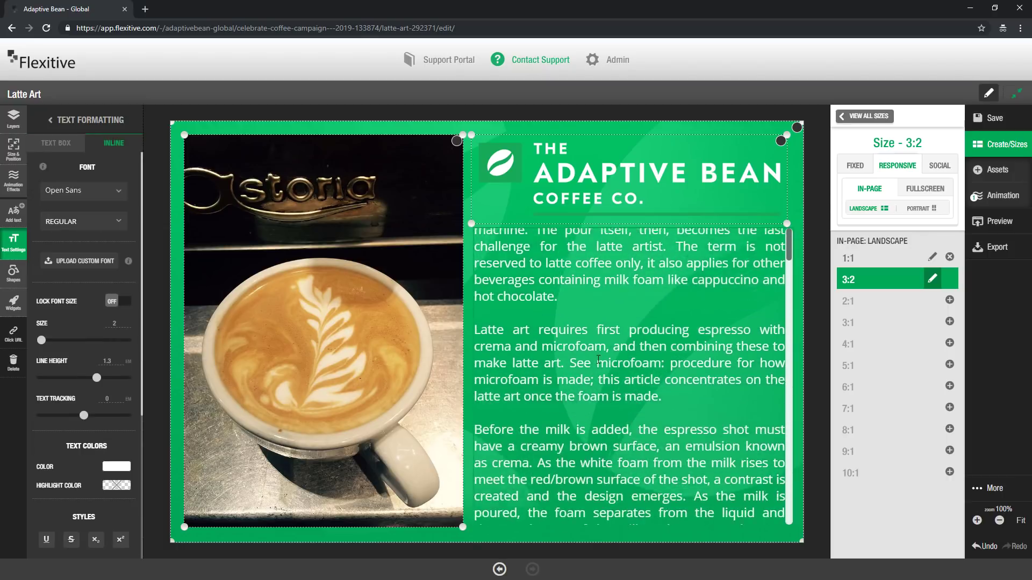
scroll(599, 359, up, 1)
scroll(598, 360, up, 10)
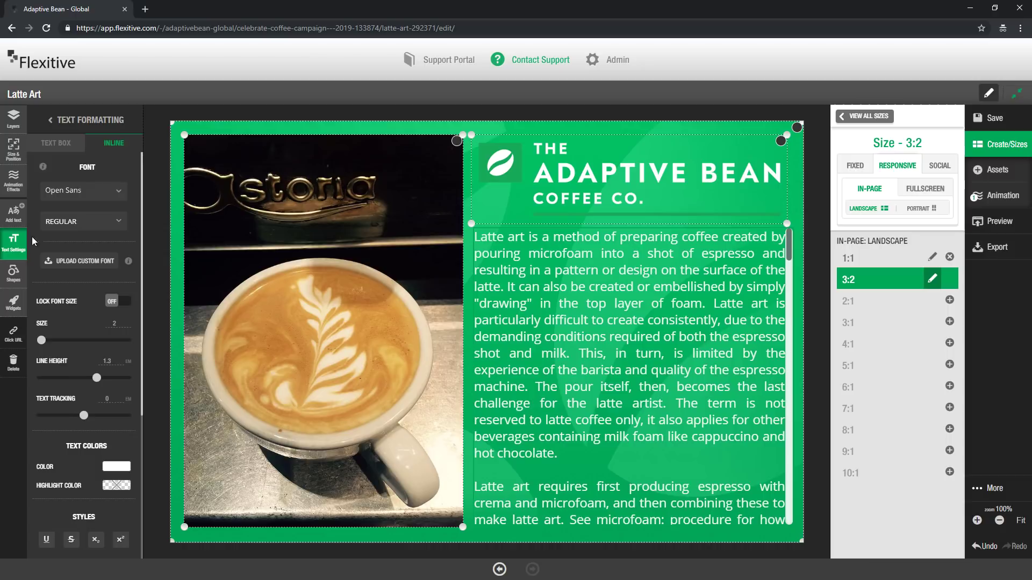
click(54, 144)
scroll(106, 353, down, 5)
scroll(105, 349, down, 5)
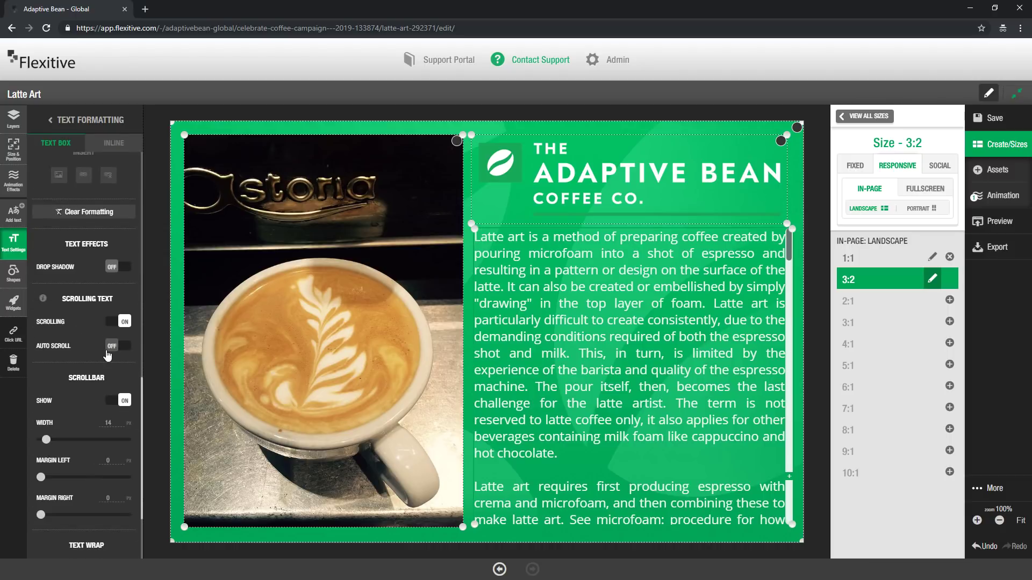
Step: Give the scrollbar width 23 and a left margin of 9, then show the layers list
click(124, 408)
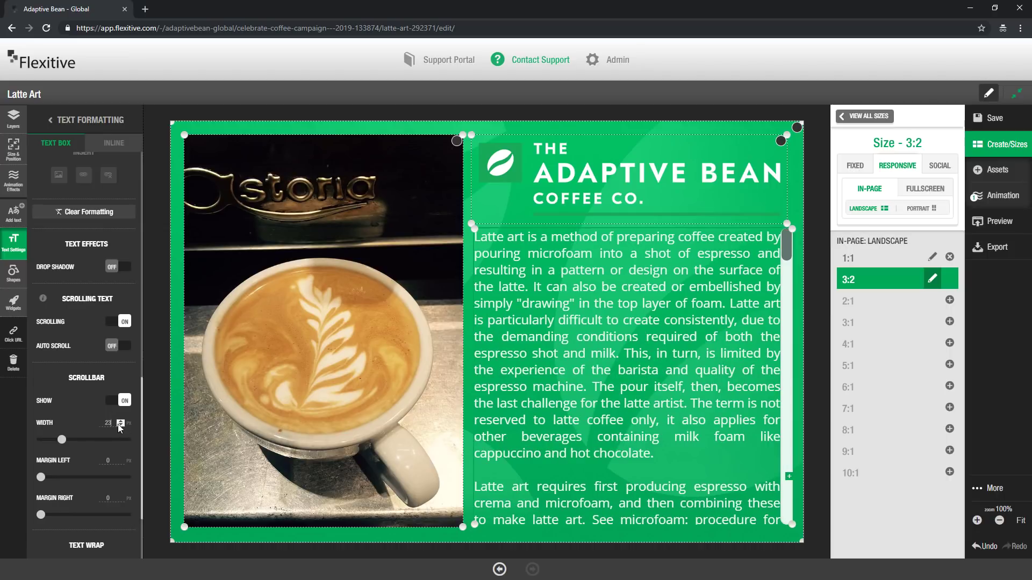
click(120, 460)
text(4)
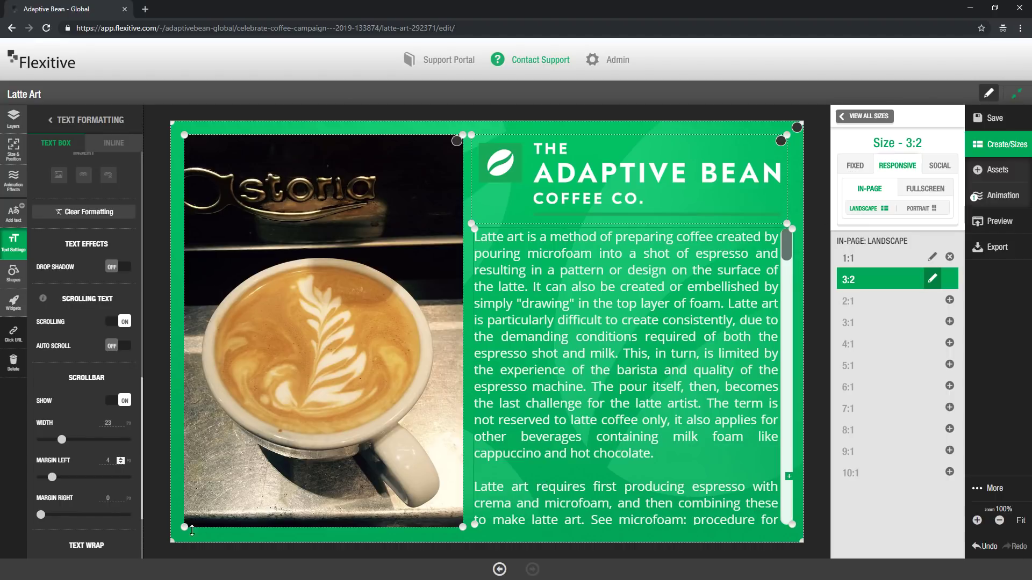
click(108, 498)
click(108, 461)
text(9)
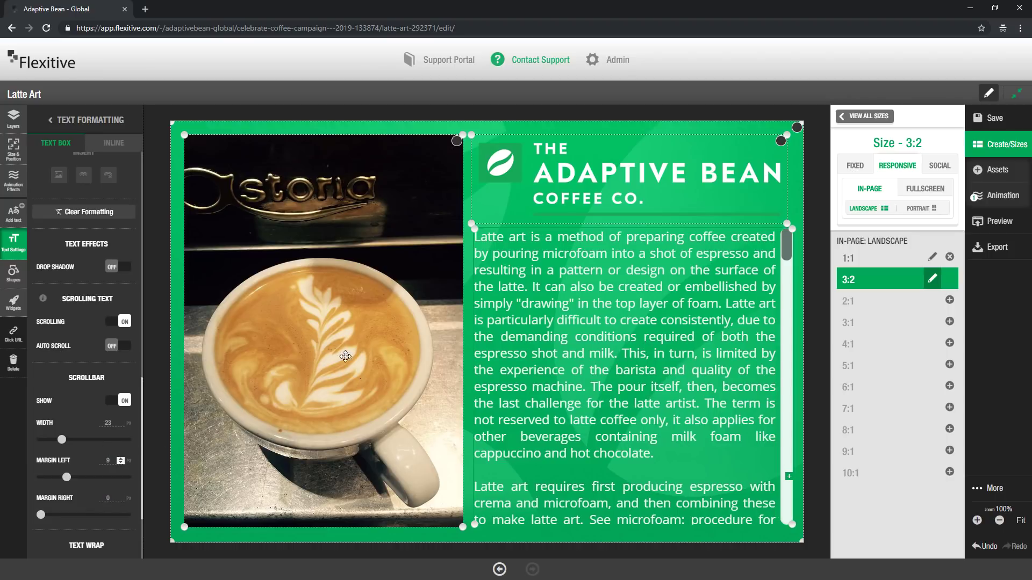
click(814, 271)
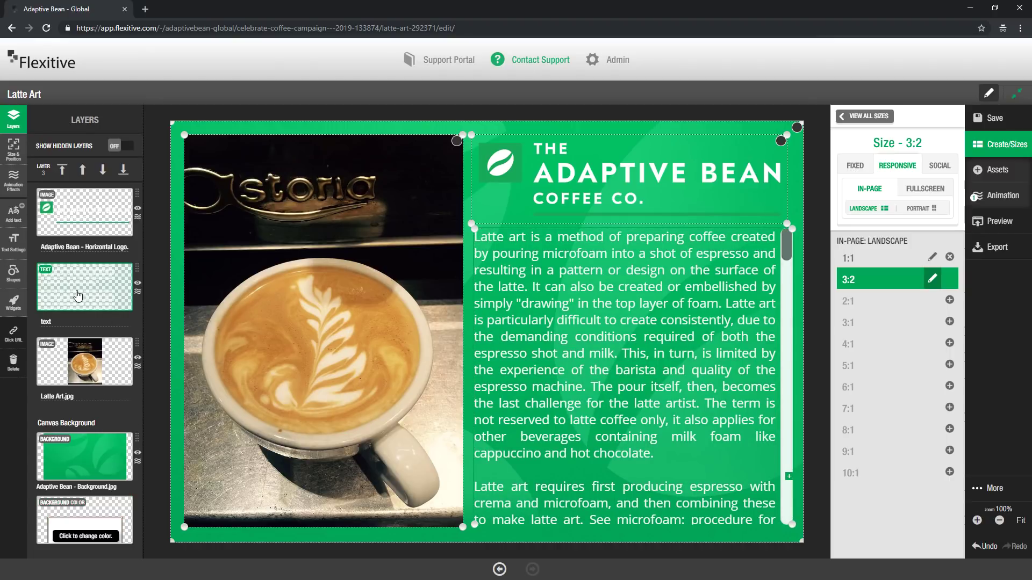
Step: In Text Settings, turn on auto scroll for the Latte Art paragraph and keep speed 3
click(14, 242)
scroll(87, 349, down, 5)
scroll(87, 349, down, 3)
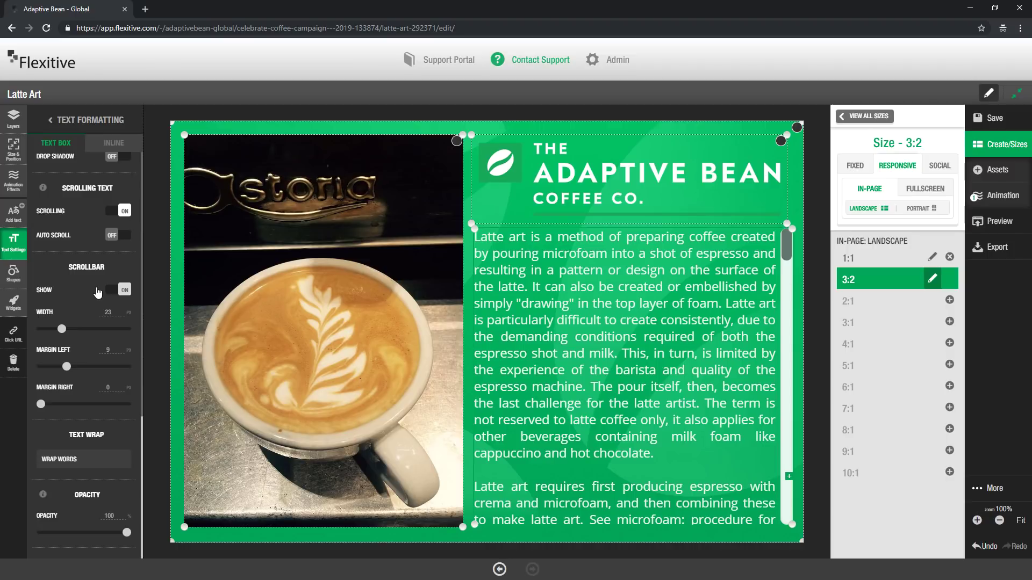
click(122, 240)
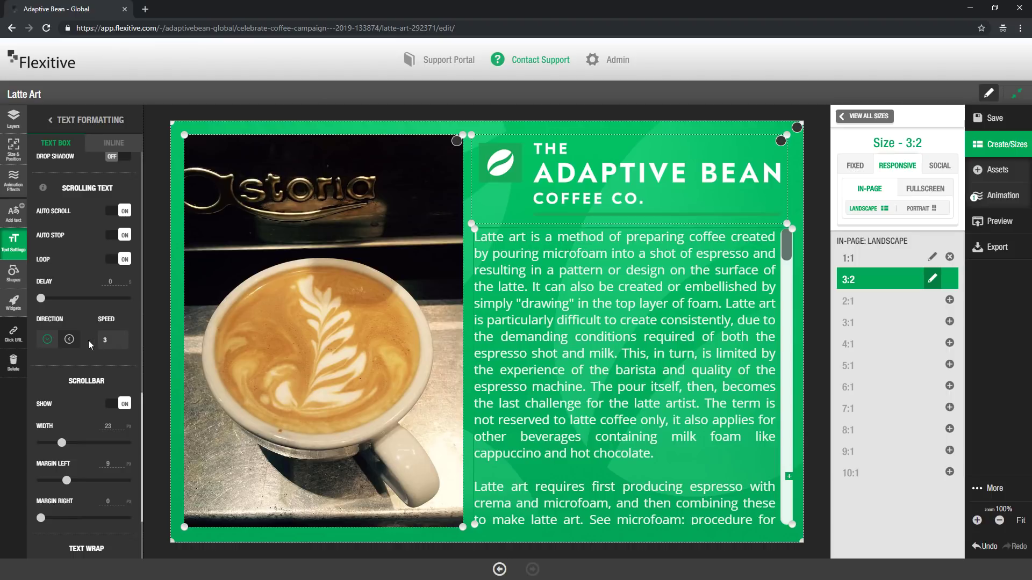
click(106, 342)
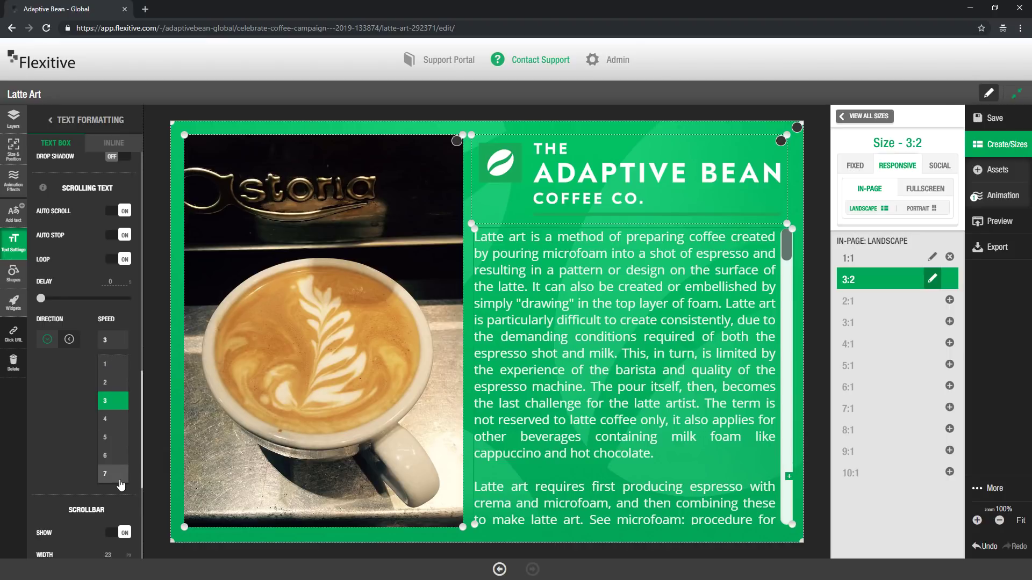
click(86, 271)
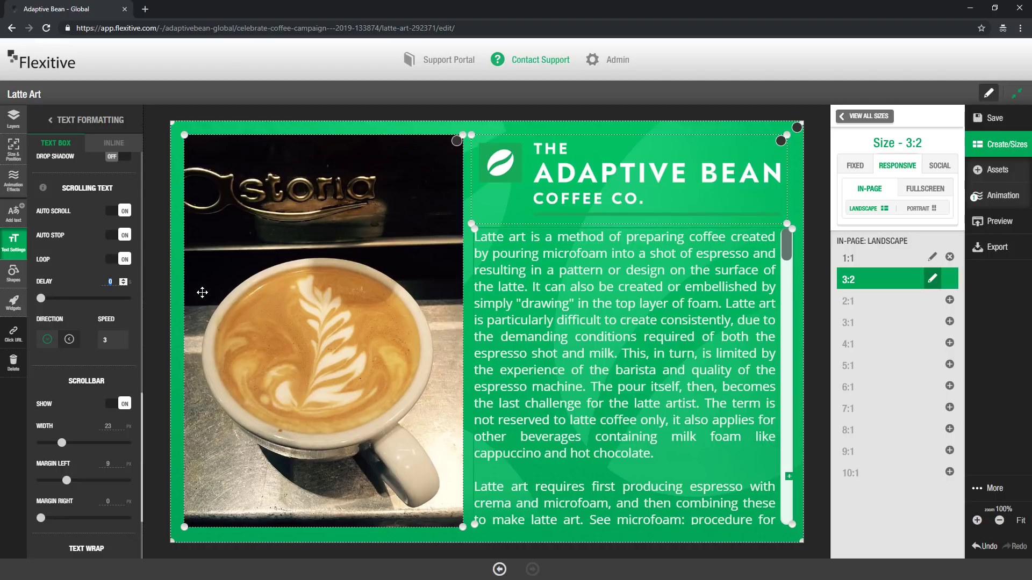
Step: Save the Latte Art design and preview it at all aspect ratios
click(159, 275)
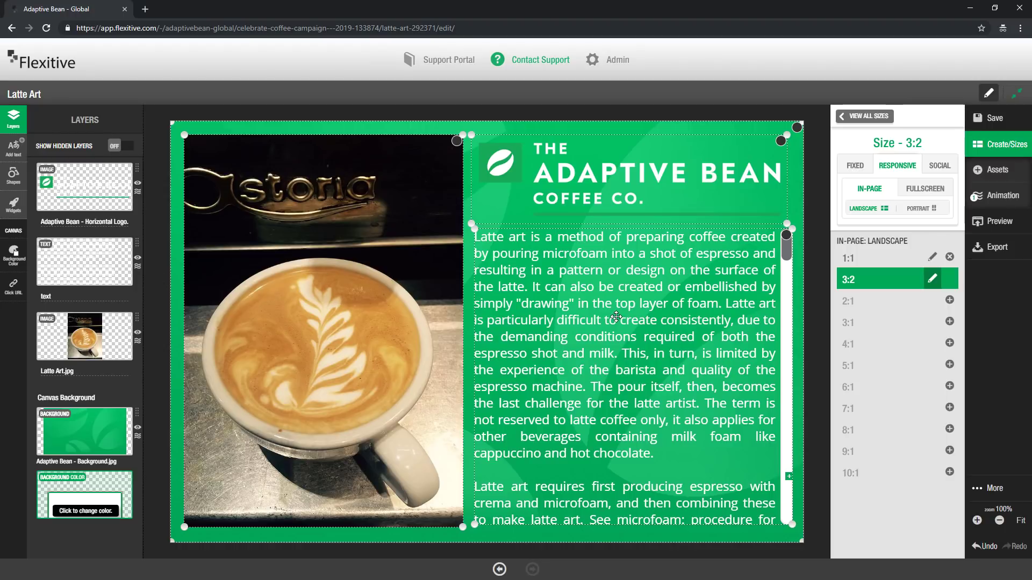
click(1016, 118)
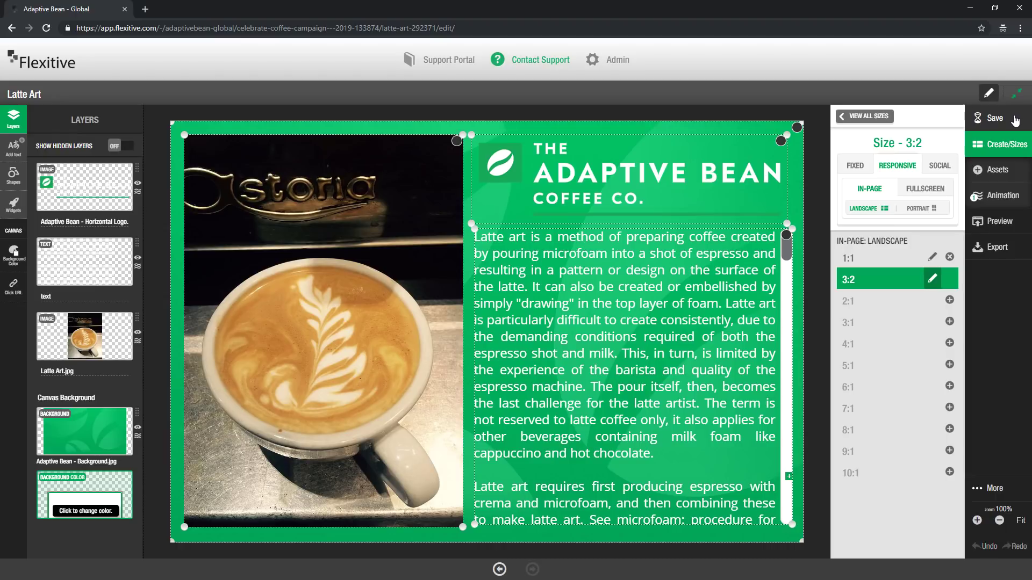
click(992, 225)
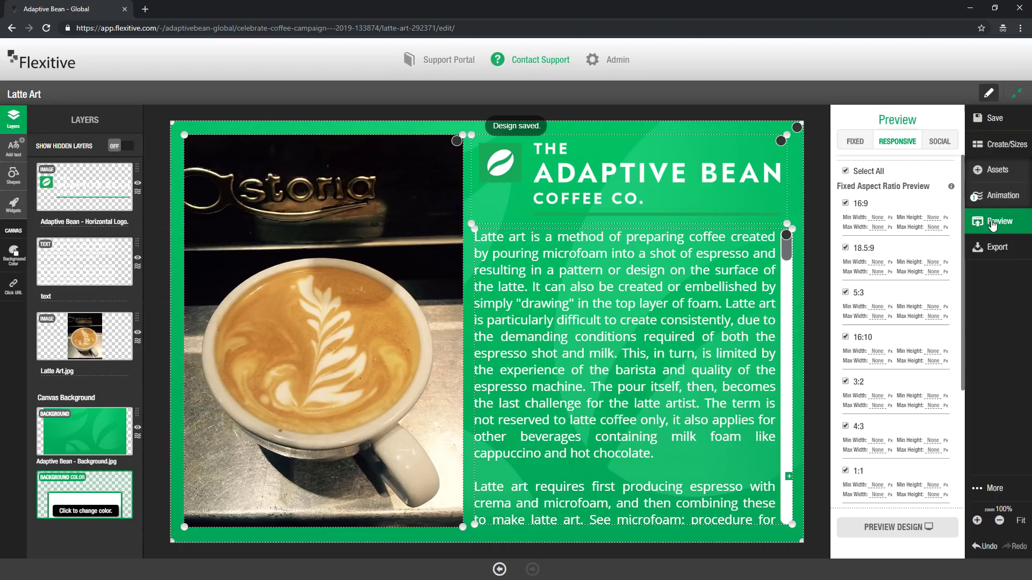
click(915, 532)
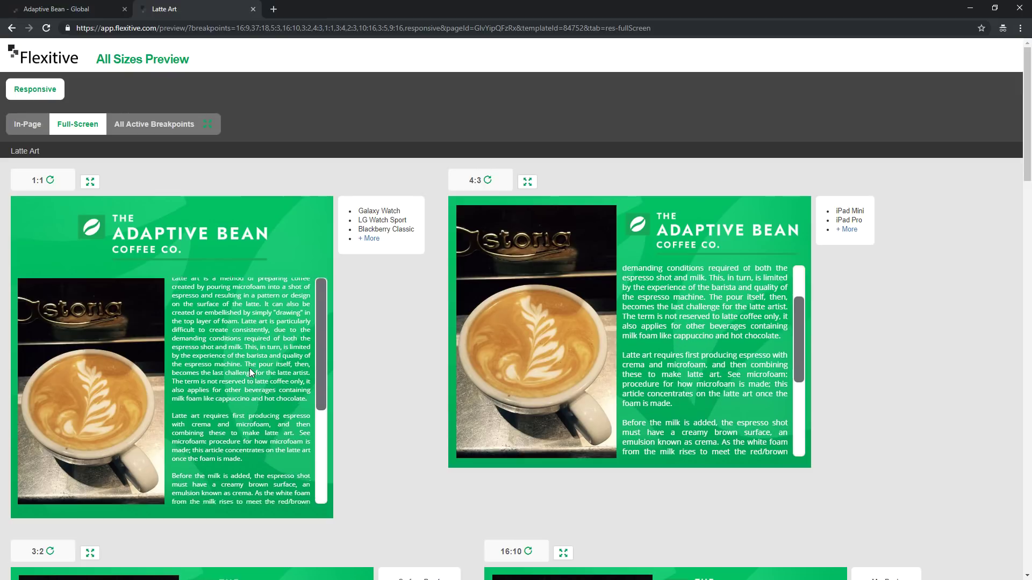
Step: Scroll the All Sizes Preview down to the auto-scrolling 3:2 and 16:10 versions
scroll(249, 368, down, 3)
scroll(250, 369, down, 3)
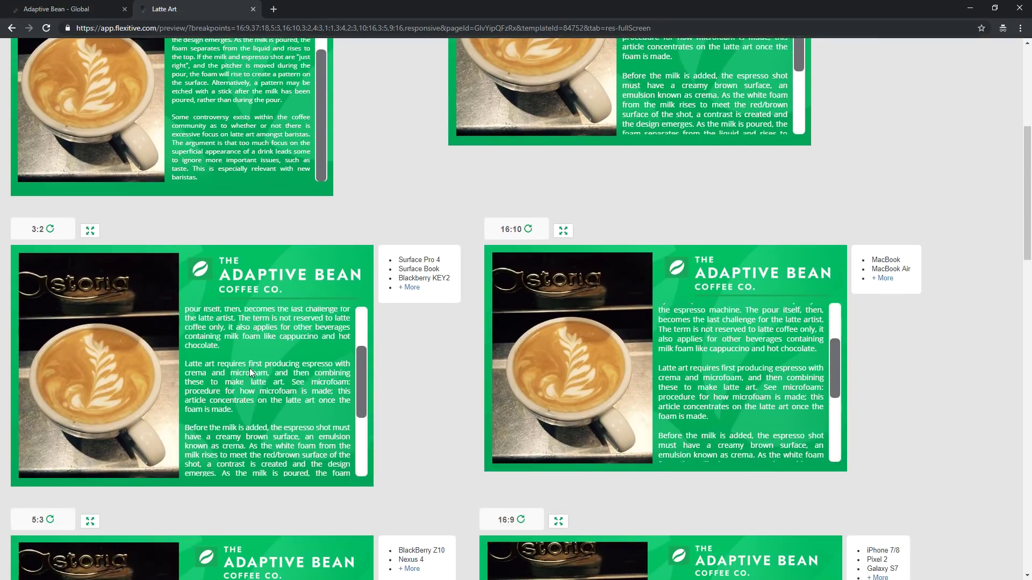
scroll(766, 360, down, 2)
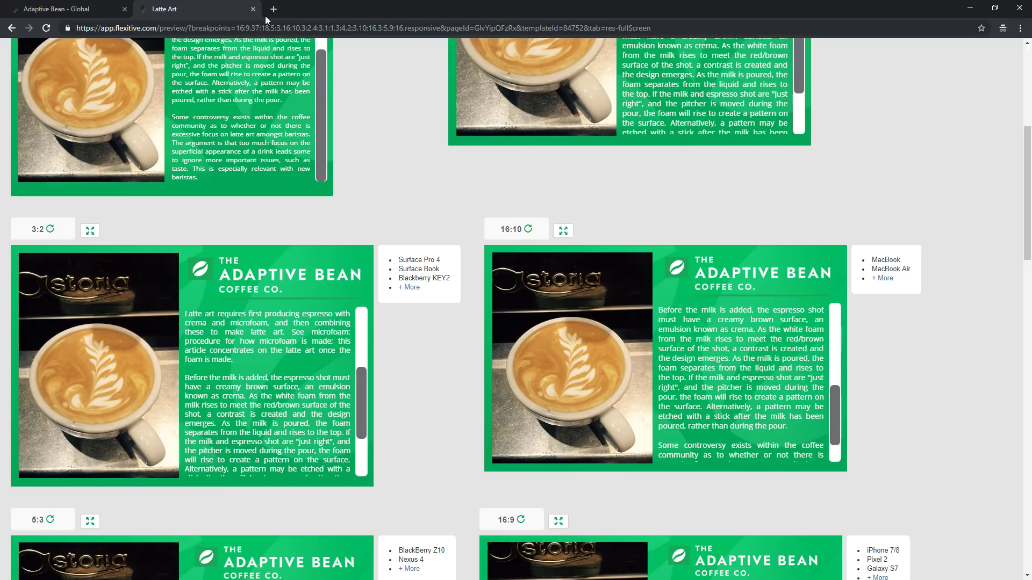
Step: Close the All Sizes Preview tab to return to the Latte Art editor
click(253, 9)
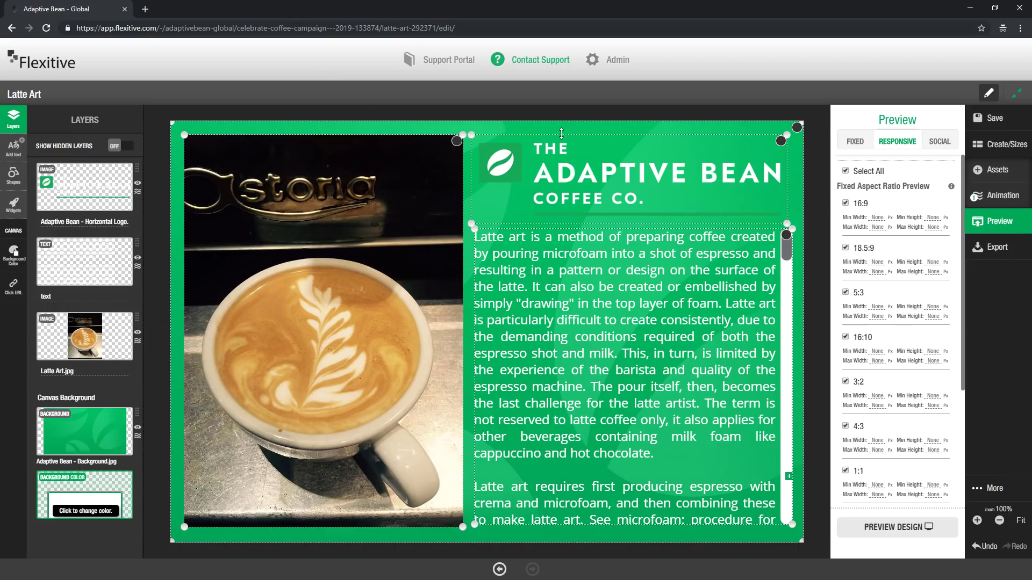